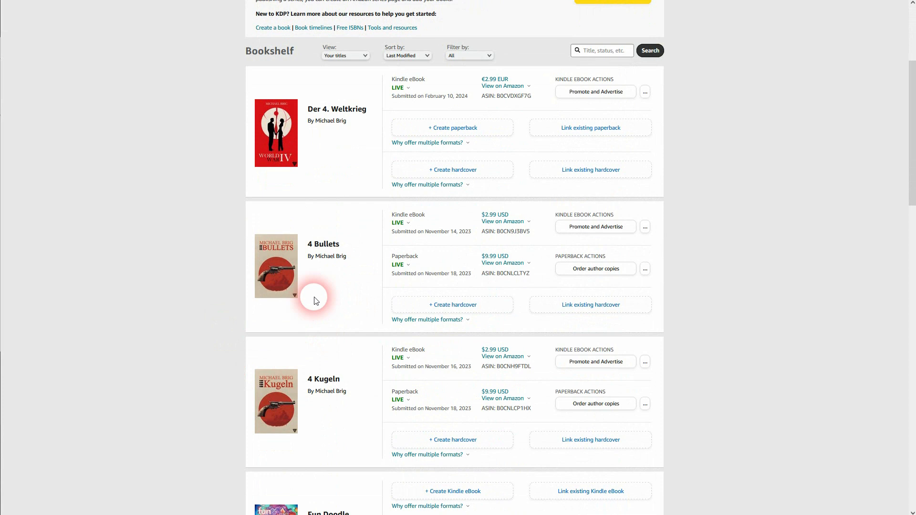
double_click(327, 244)
double_click(324, 378)
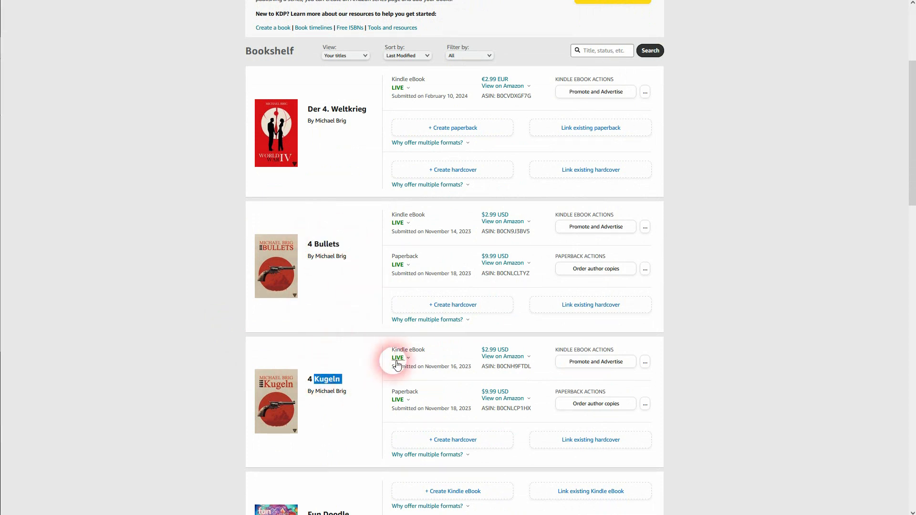
Start creating a new title as a Kindle eBook
scroll(388, 362, up, 4)
click(405, 368)
click(614, 185)
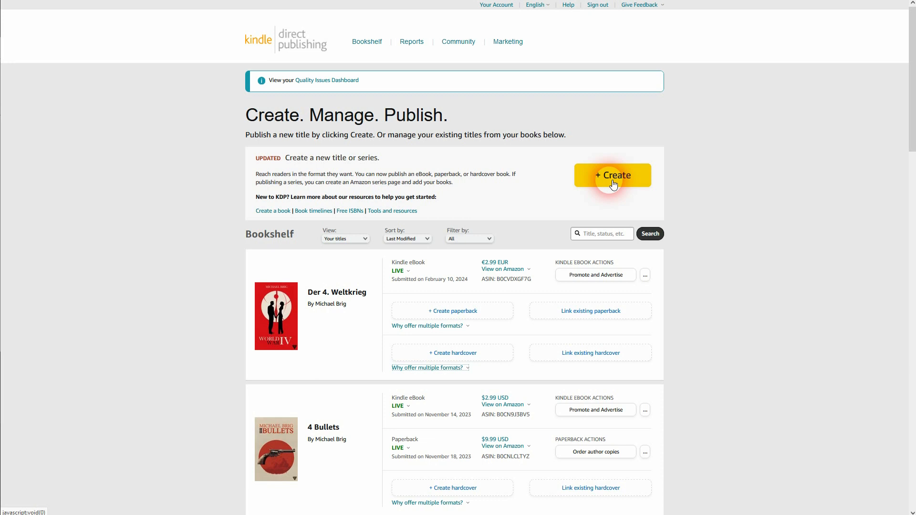
click(614, 185)
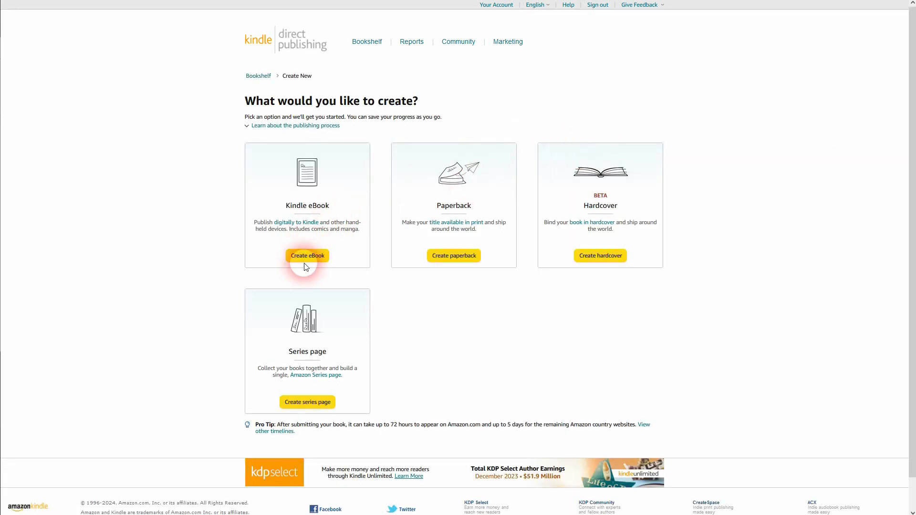
click(304, 256)
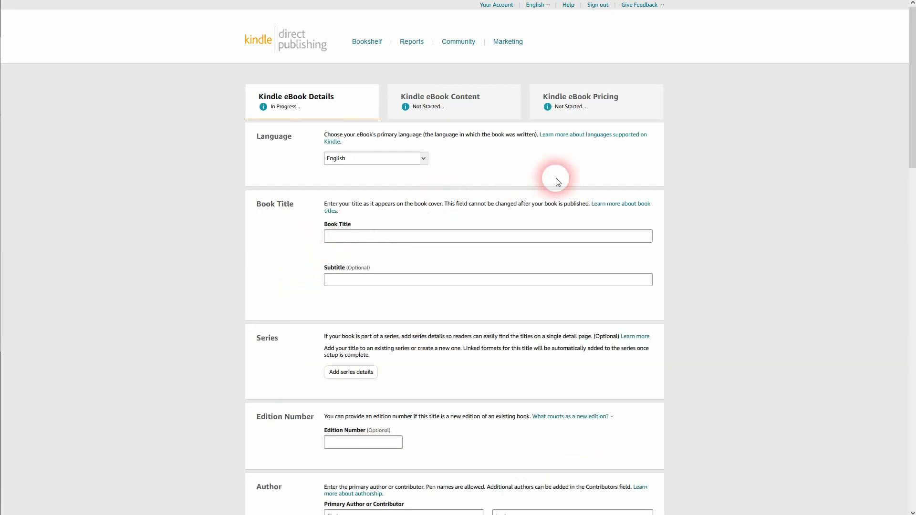
Enter "World War 4" as the book title and choose English as the book's primary language
click(561, 238)
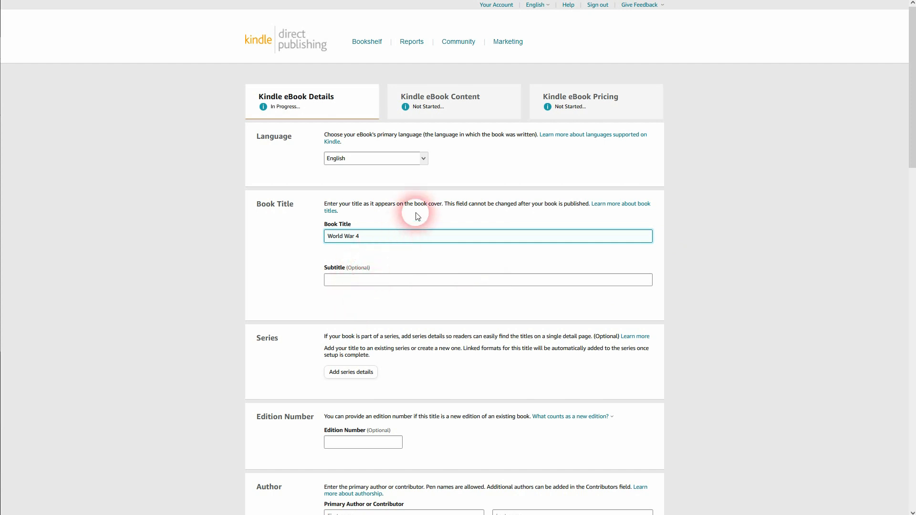
click(423, 158)
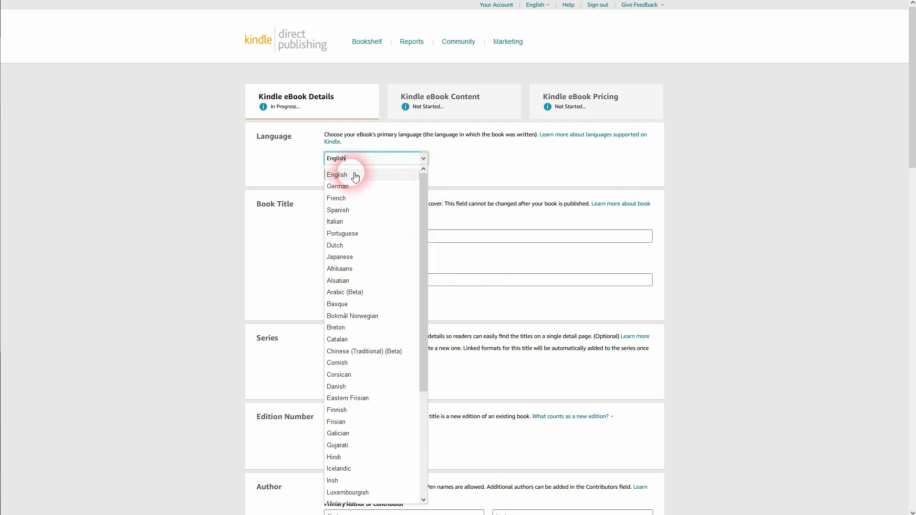
click(384, 175)
Fill in the primary author's first and last name
scroll(509, 170, down, 3)
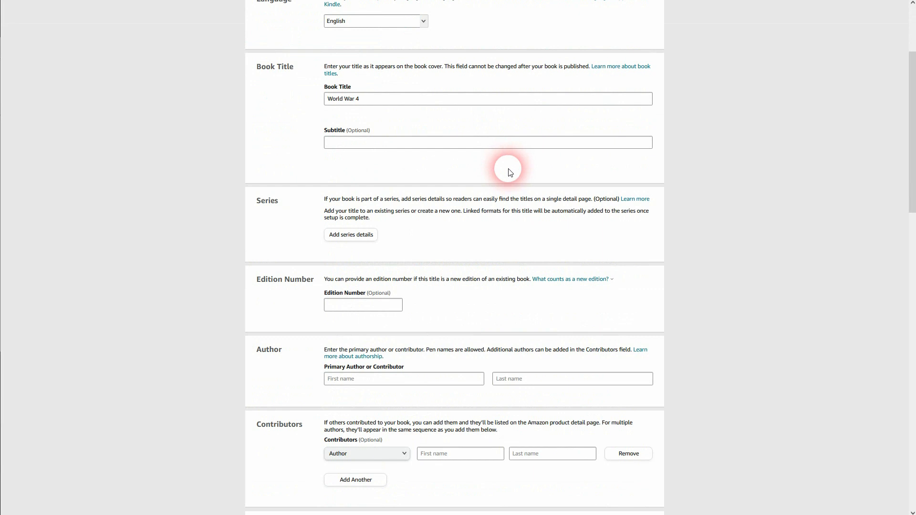
scroll(509, 170, down, 2)
click(395, 288)
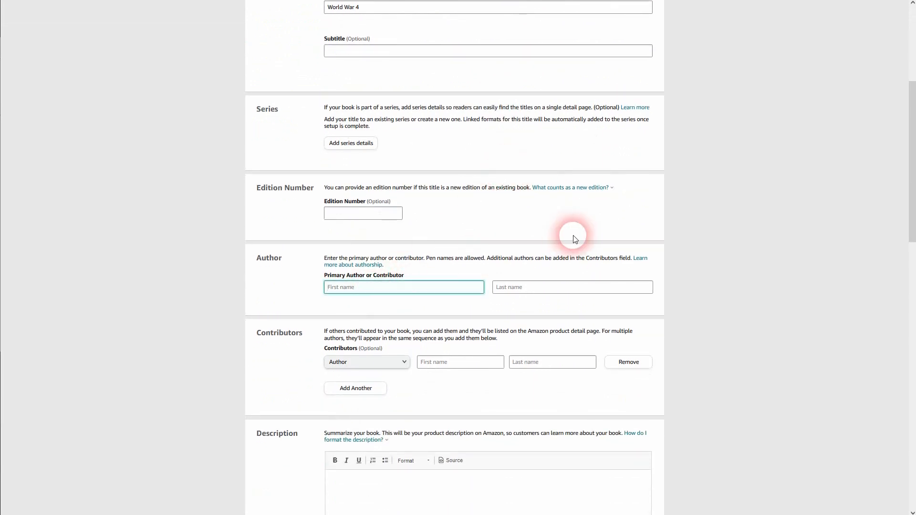
key(Tab)
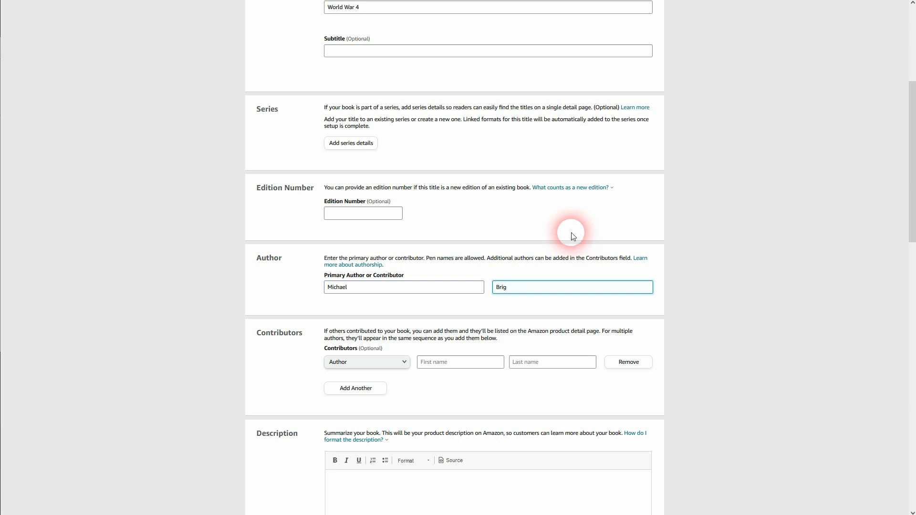
scroll(537, 285, down, 3)
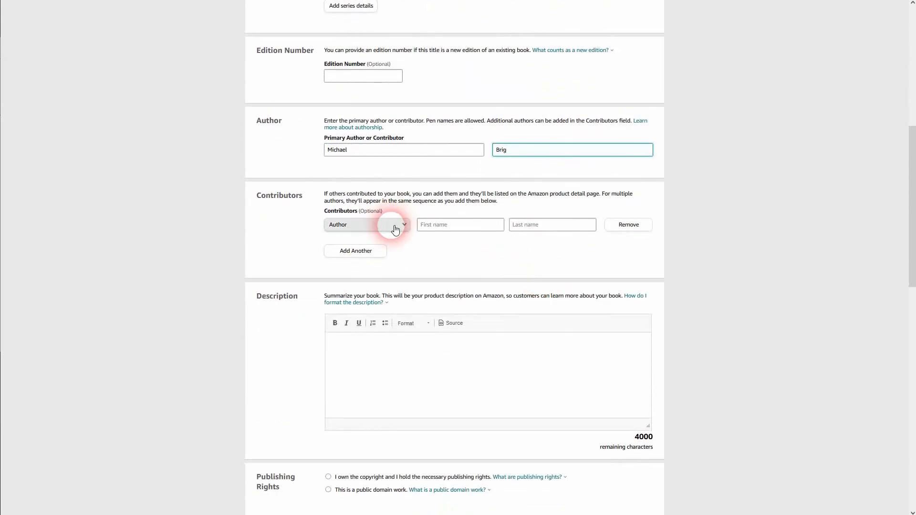
drag(322, 192, 359, 193)
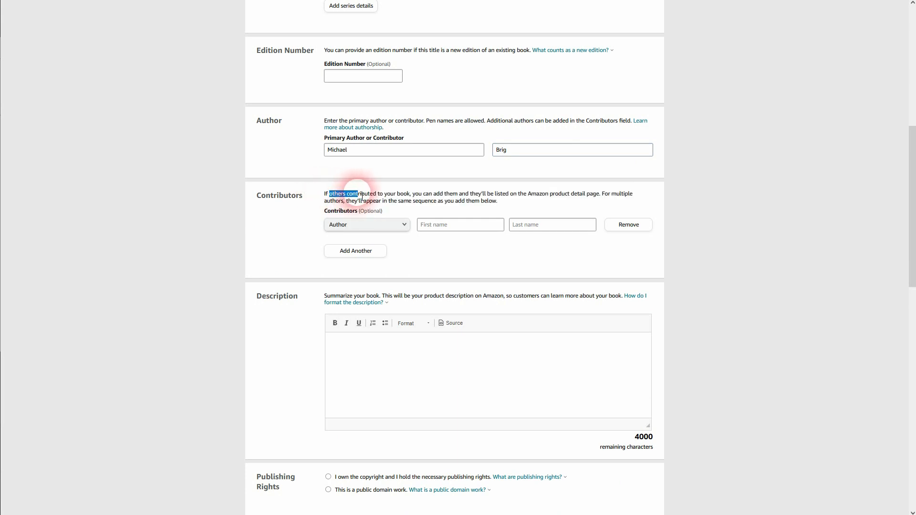
click(406, 200)
Add the novel's summary as the book description and reword its opening title to "World War 4"
scroll(435, 205, down, 2)
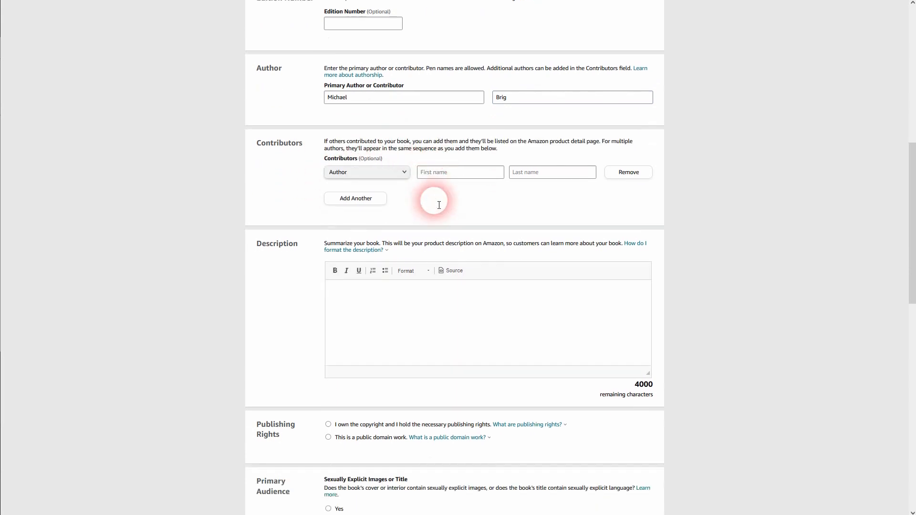
text(The 4th World War by Michael Brig The great war brought humanity to the brink of extinction. In a world scarred by nuclear fallout, a new order rises on the last habitable continent: America. Three iron laws govern the new society and promise safety in the midst of destructive radiation. But the protagonist, Adam Oldman, an engineer responsible for humanity's safety, stumbles upon a conspiracy that shakes his deepest beliefs. The horrifying truth forces him to break each of the three laws and explore the boundaries of his world. Behind the border he finds the terrible truth that makes his existence a lie. This captivating sci-fi novel unfolds with every page, revealing new secrets and surprising twists. Immerse yourself in a world where the future is being rewritten and which invites you to question your own beliefs.)
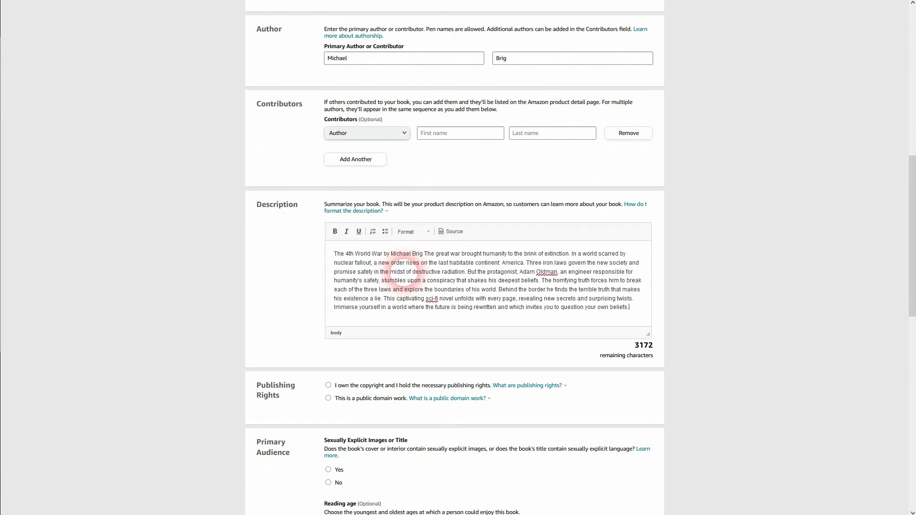
double_click(340, 254)
drag(352, 258, 357, 258)
key(BackSpace)
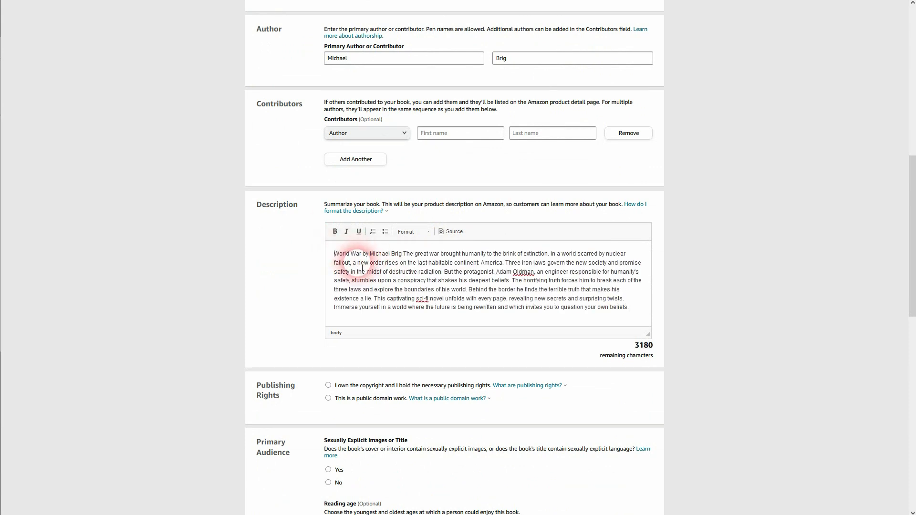
text(4)
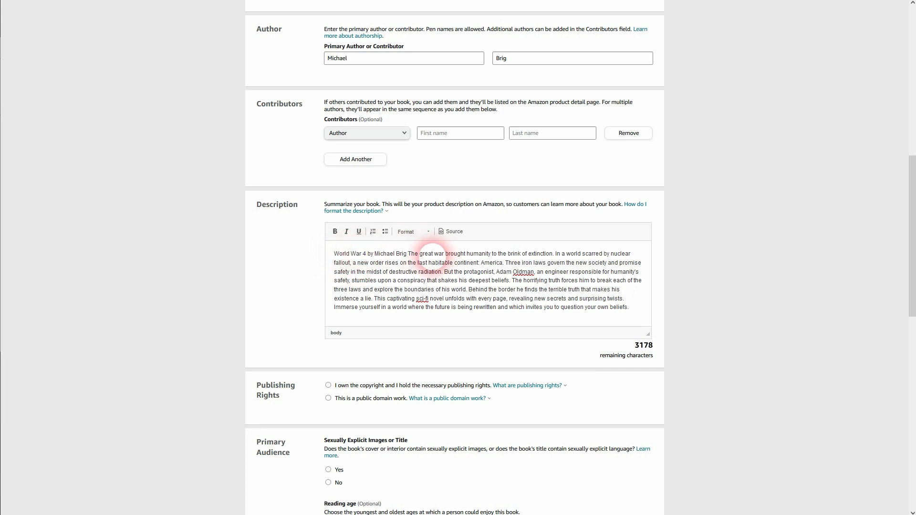
Put the description's opening title and author credit on their own line, separated from the summary, and make that line bold
click(411, 256)
key(Return)
key(Return)
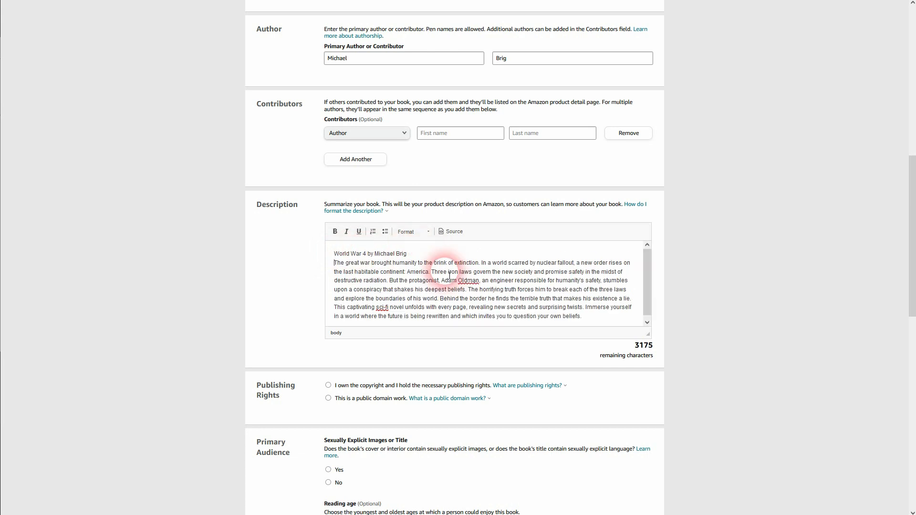
drag(420, 258, 334, 253)
click(335, 232)
click(415, 299)
Split the description into separate paragraphs starting at "But the protagonist" and at "Behind the border"
drag(647, 266, 648, 273)
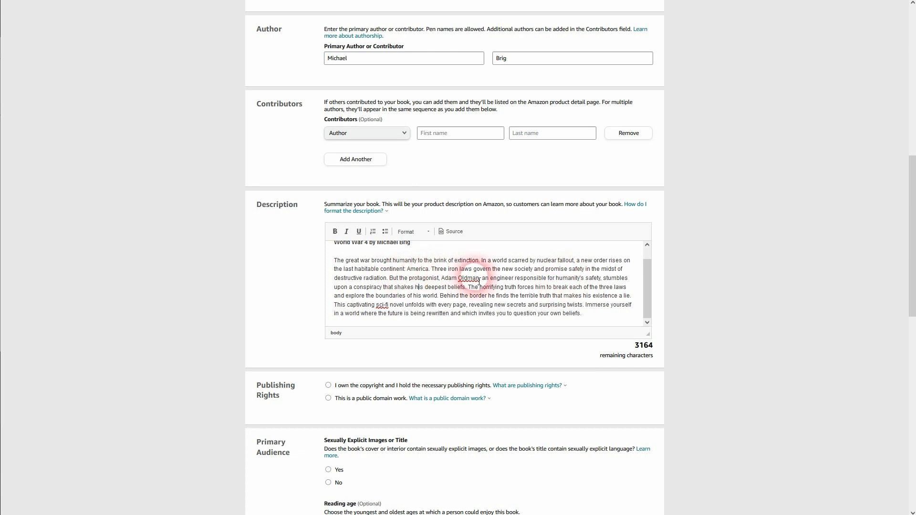
click(390, 278)
key(Return)
key(Return)
drag(646, 272, 646, 286)
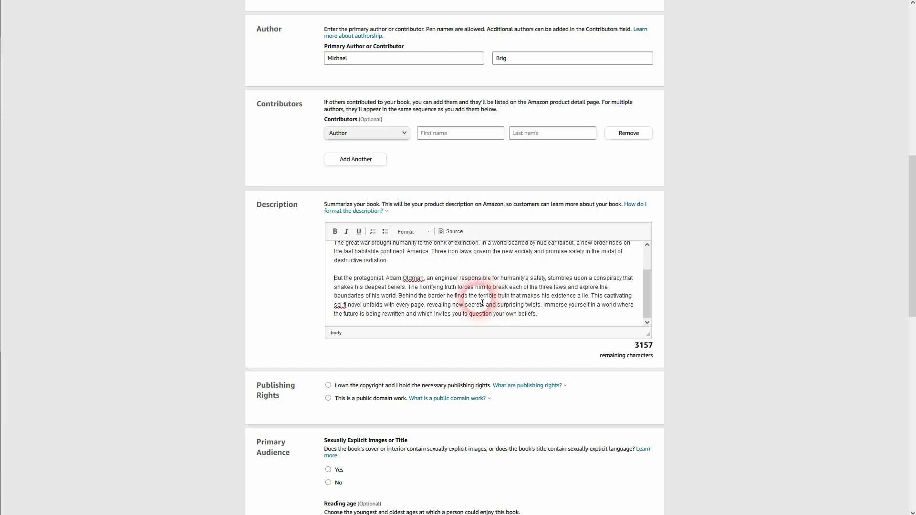
key(Return)
drag(647, 277, 645, 292)
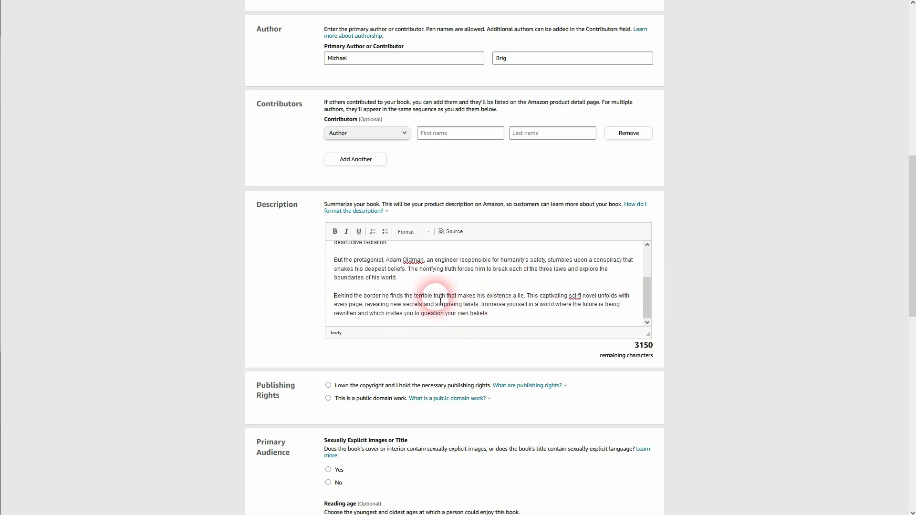
Reword the description to read "explore the limits of his world" and "Behind these limits he finds"
double_click(349, 279)
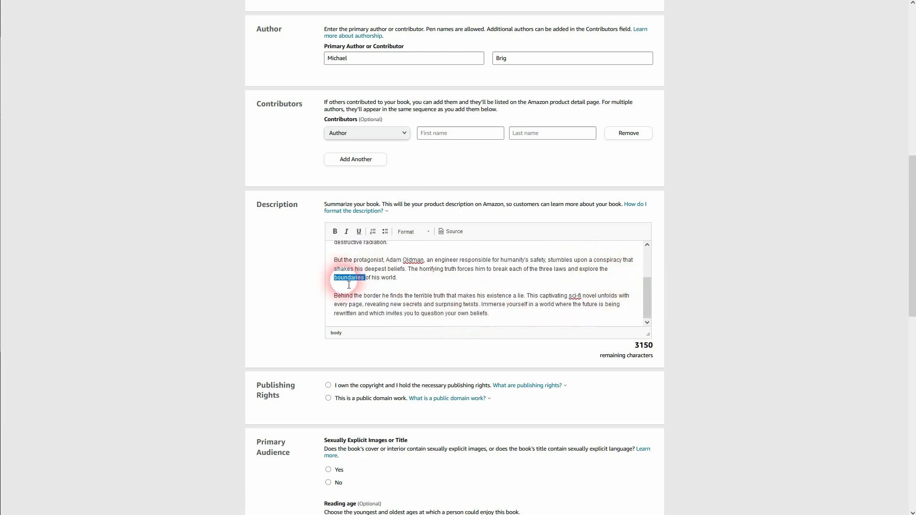
text(limits)
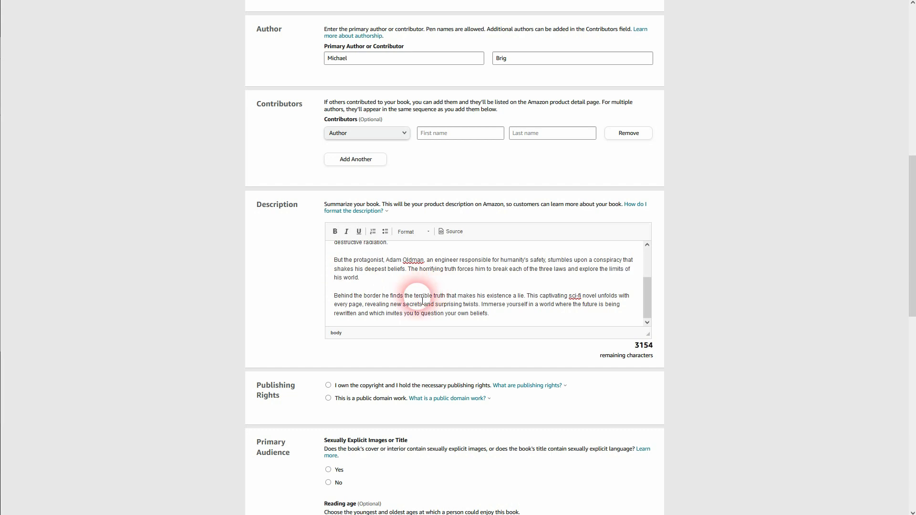
click(362, 297)
text(se limits)
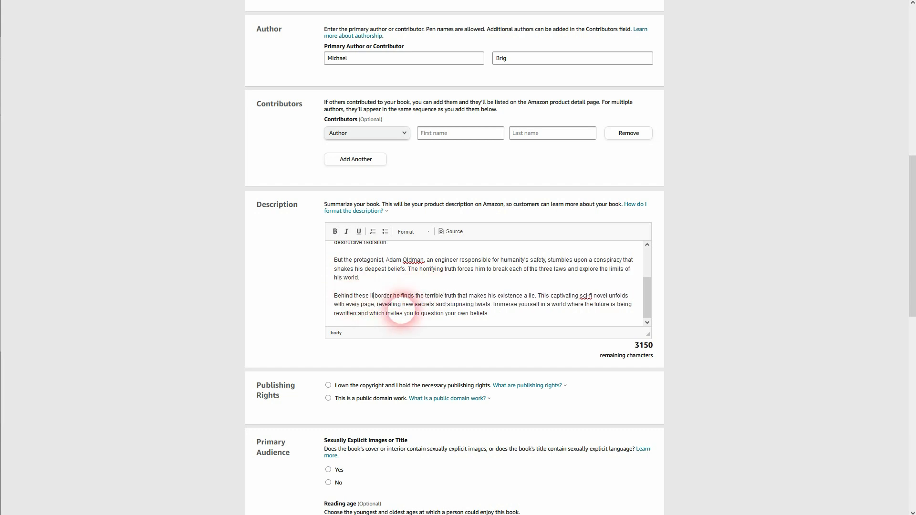
key(Delete)
key(Delete)
key(Delete)
key(Delete)
key(Delete)
key(Delete)
key(Delete)
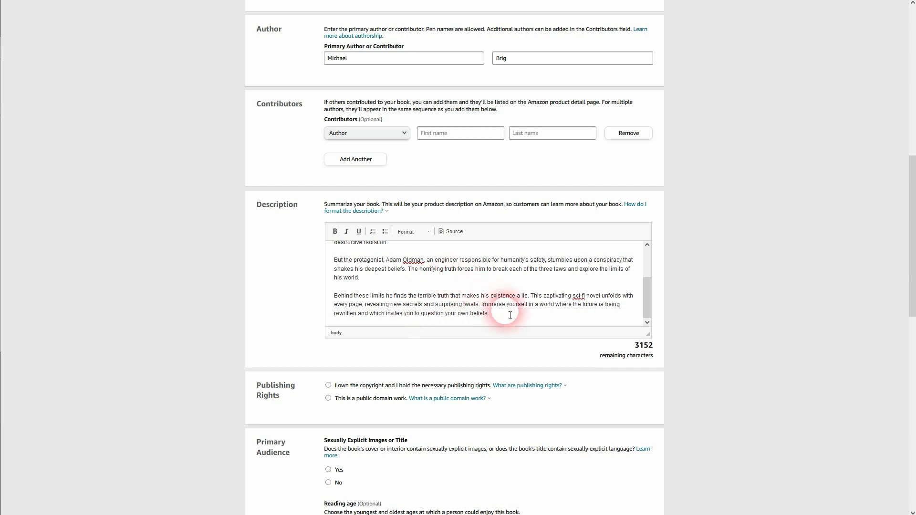
Join the "Behind these limits" sentence to the preceding paragraph and start a new paragraph at "This captivating sci-fi novel"
click(381, 282)
key(Delete)
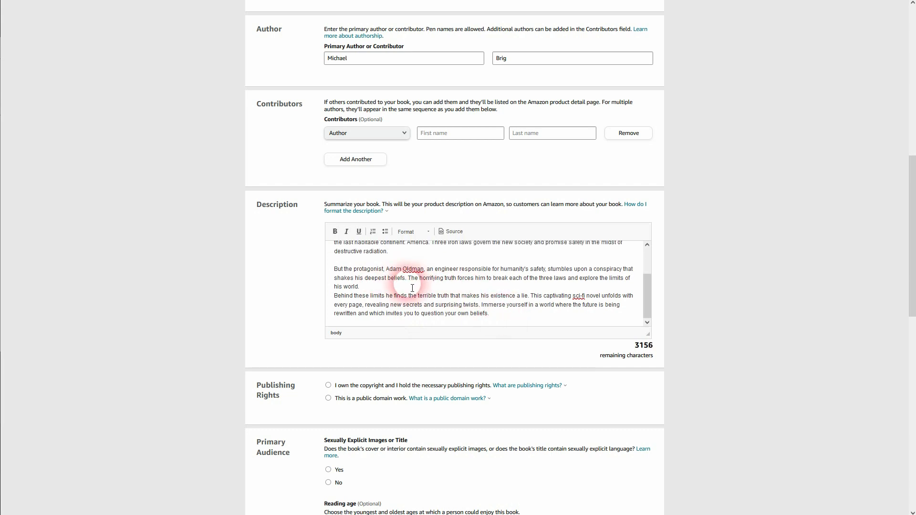
key(Delete)
click(548, 300)
key(Return)
Declare ownership of the copyright and necessary publishing rights, and answer No to sexually explicit images or title
scroll(539, 297, down, 1)
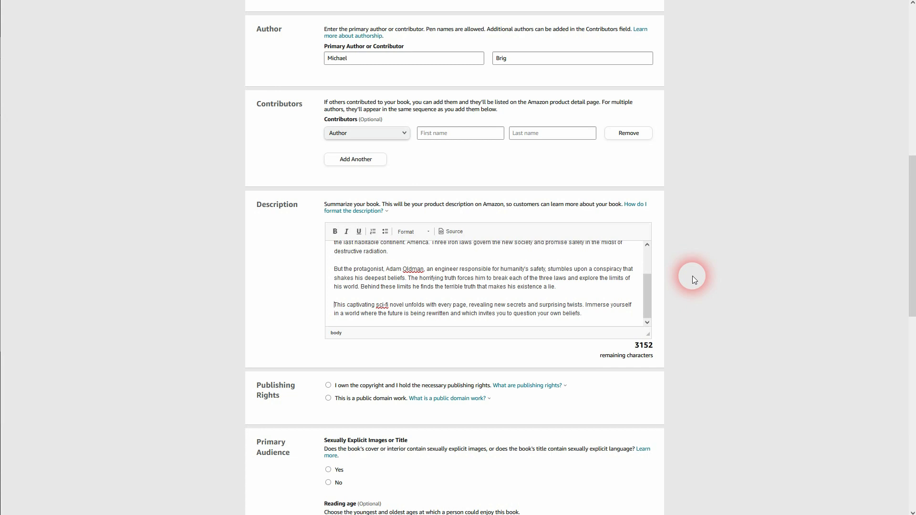
scroll(697, 276, down, 5)
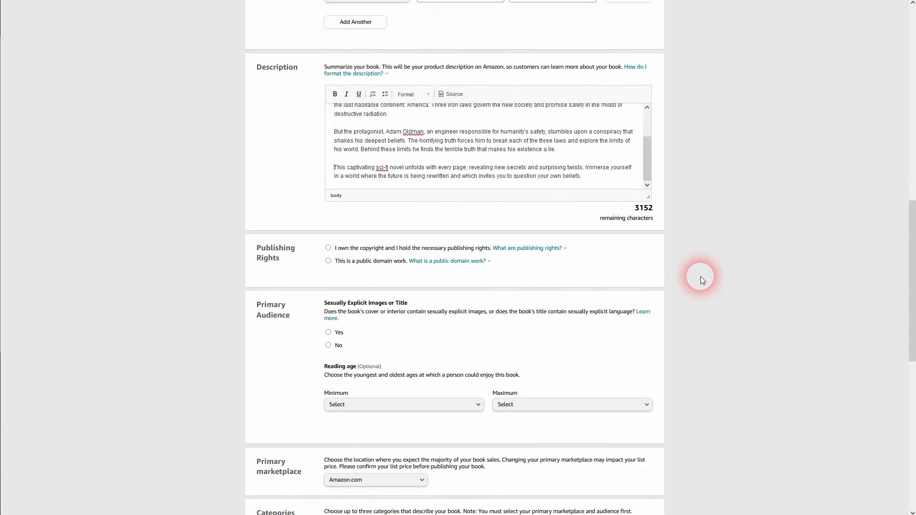
click(328, 157)
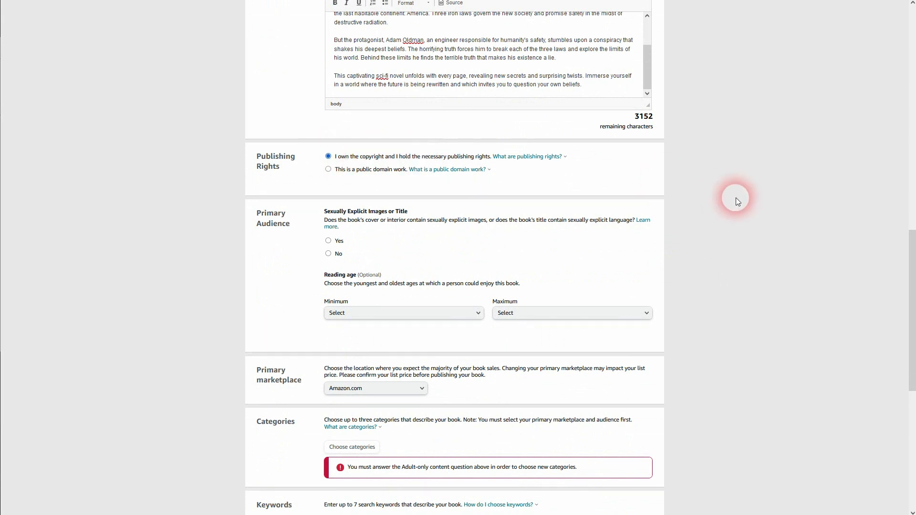
scroll(732, 198, down, 2)
click(335, 164)
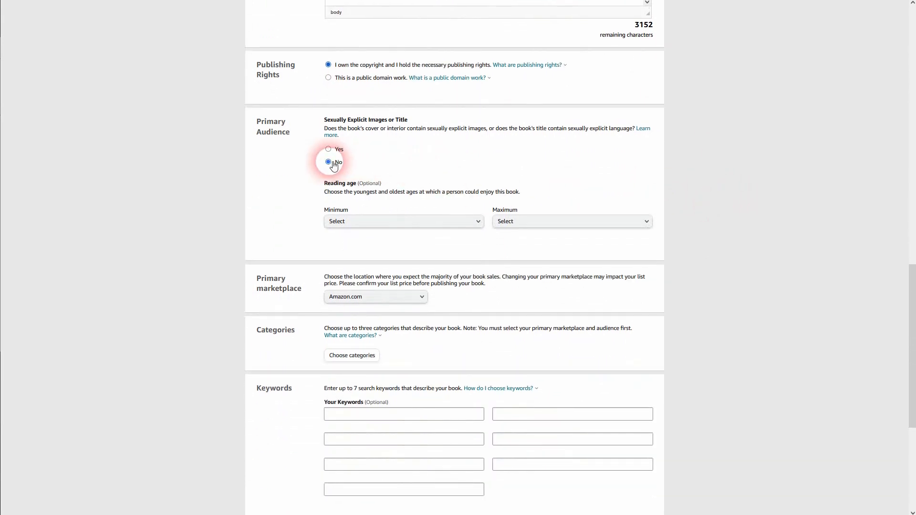
drag(359, 184, 383, 183)
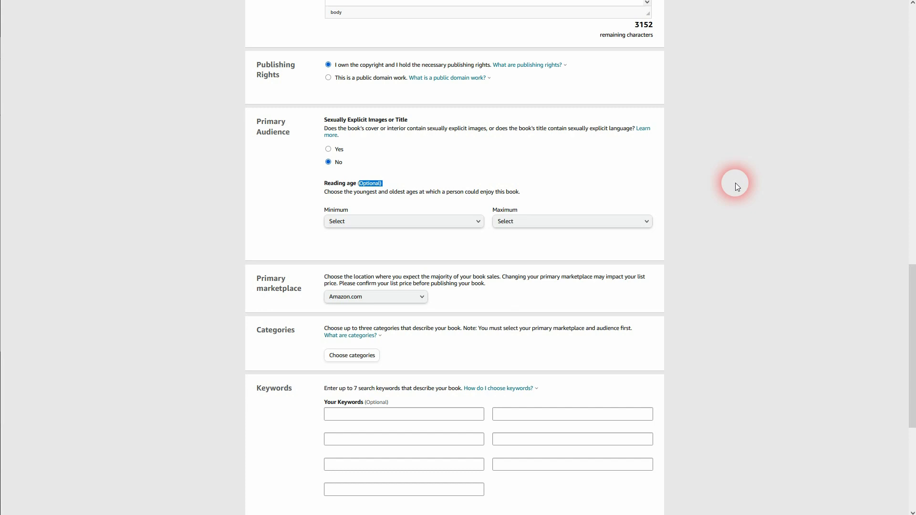
Choose Amazon.com as the book's primary marketplace
scroll(734, 183, down, 2)
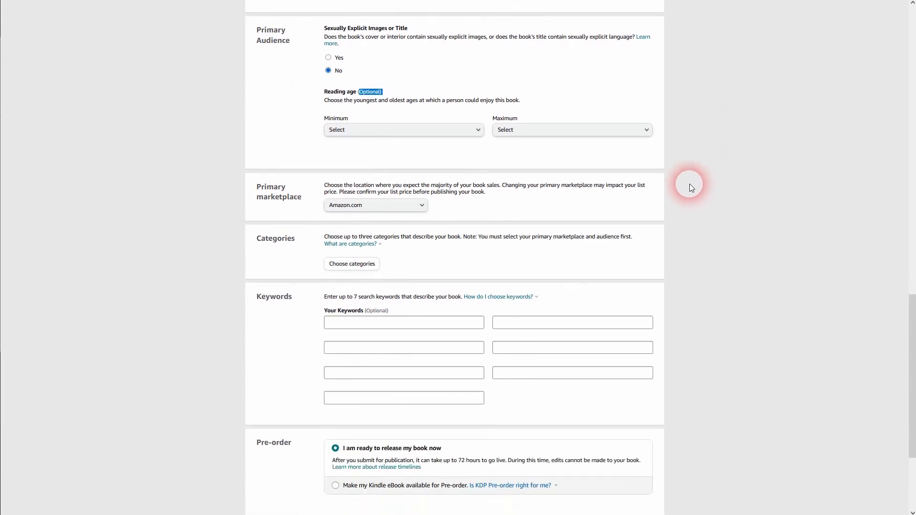
click(411, 208)
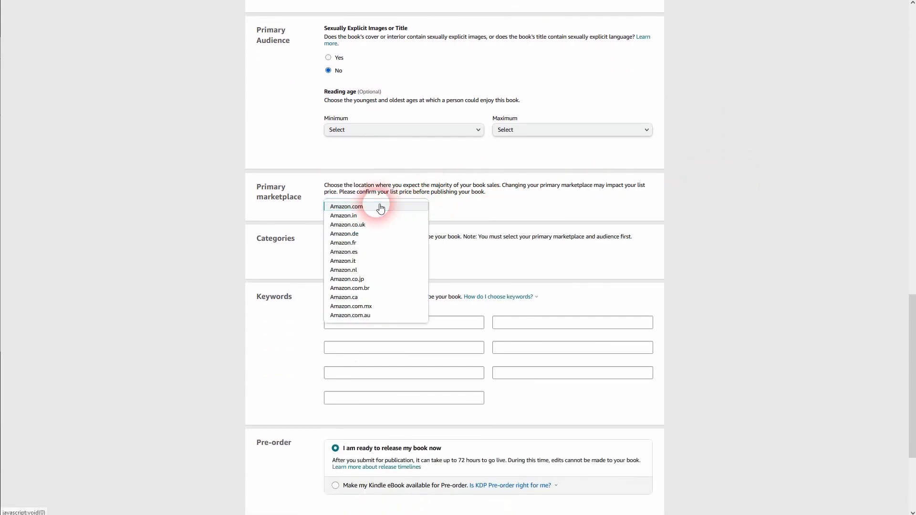
click(385, 206)
click(411, 208)
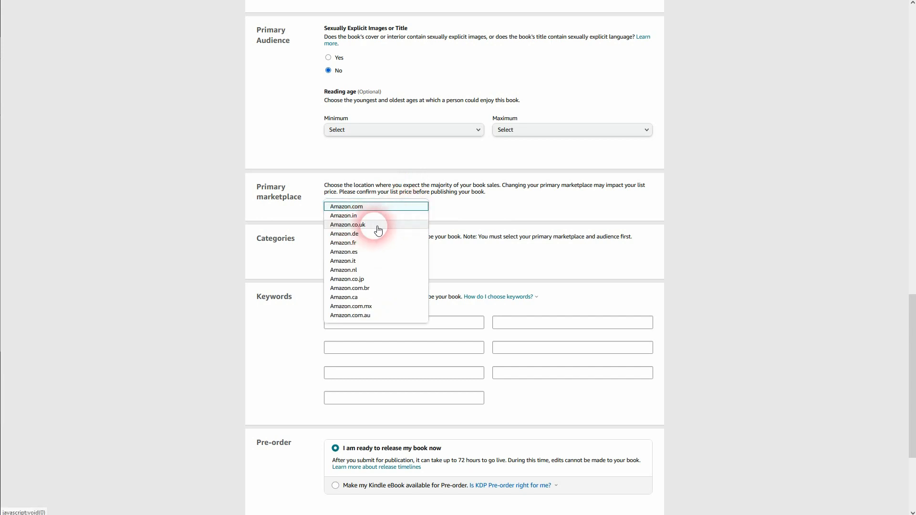
click(368, 211)
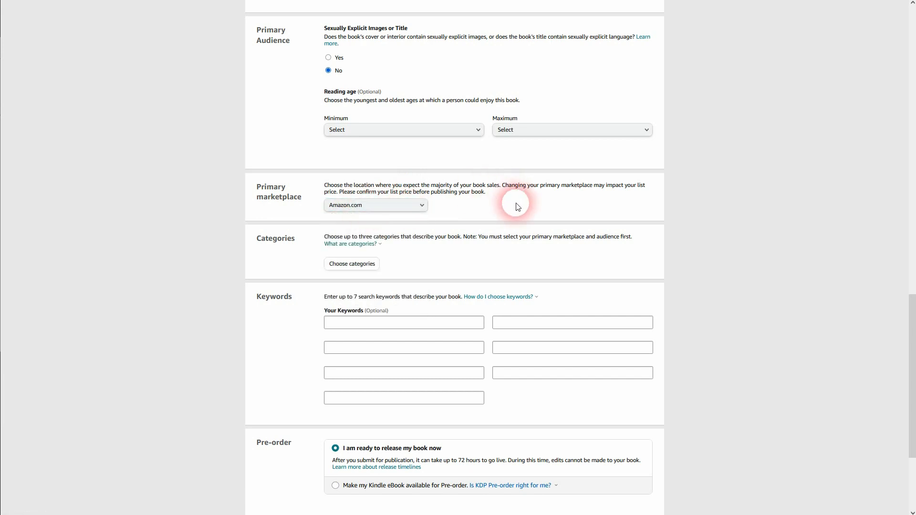
Add the category placement Science Fiction & Fantasy › Science Fiction › Adventure
click(352, 264)
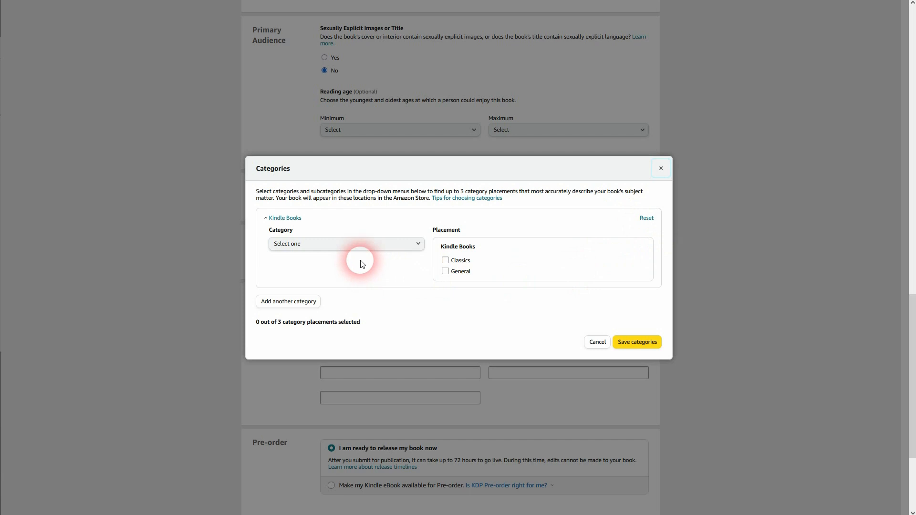
click(344, 245)
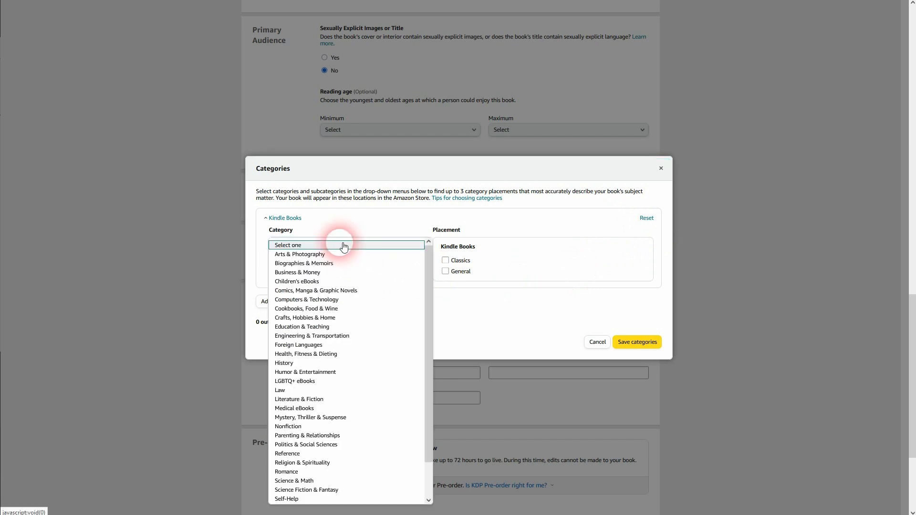
click(335, 489)
click(324, 273)
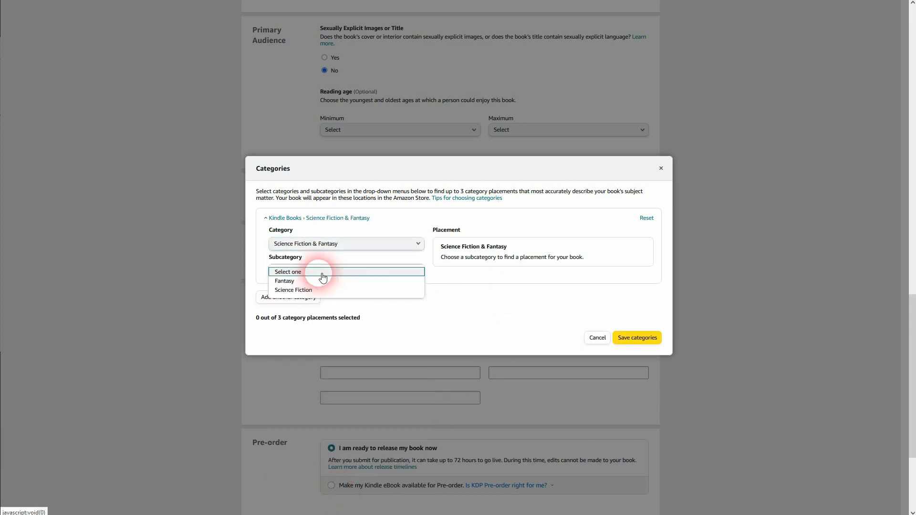
click(321, 290)
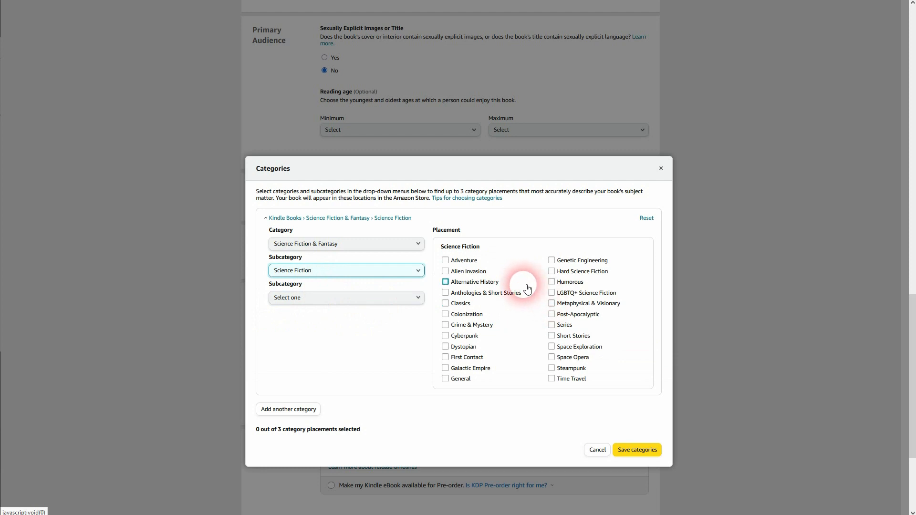
click(446, 260)
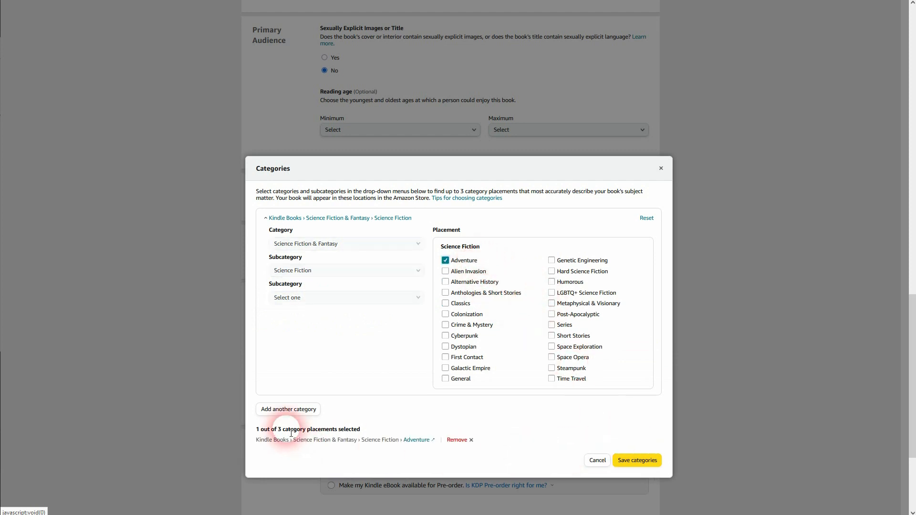
Add a second category with the placement Science Fiction & Fantasy › Science Fiction › Dystopian
click(284, 411)
click(354, 263)
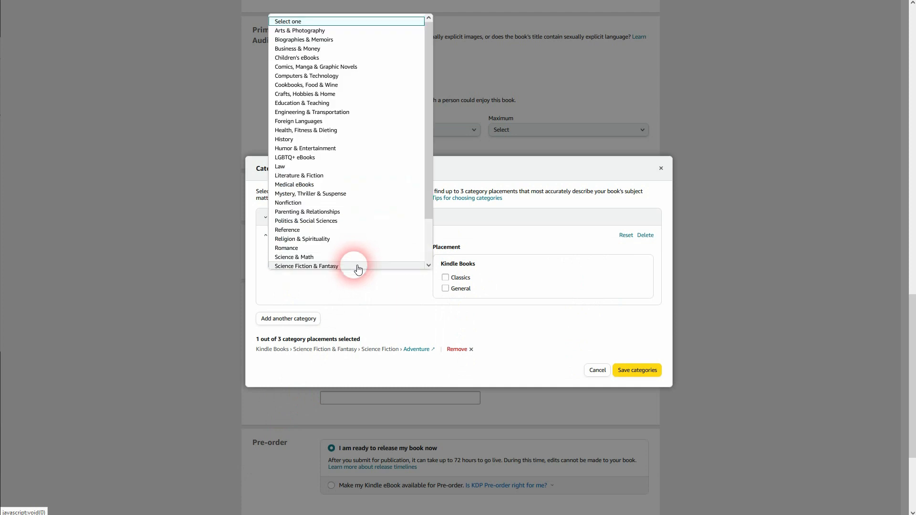
click(355, 267)
click(347, 287)
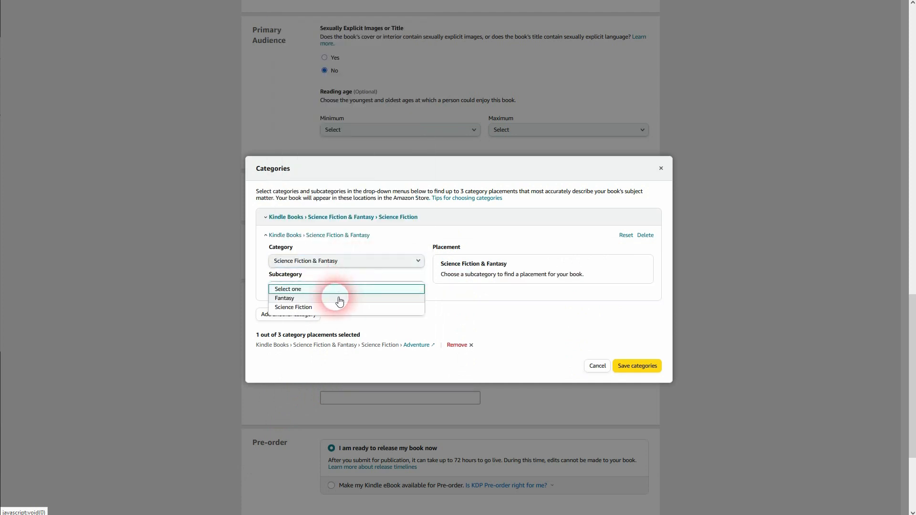
click(338, 307)
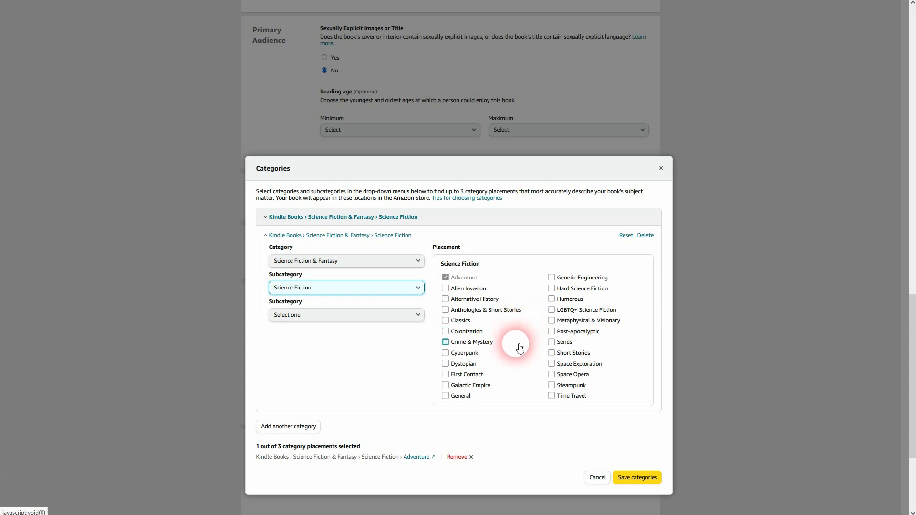
click(457, 364)
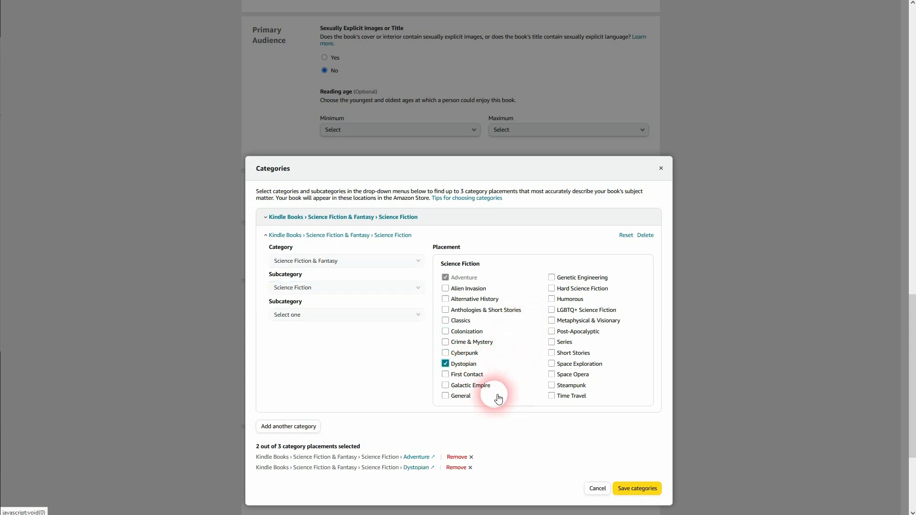
Add a third category with the placement Science Fiction & Fantasy › Science Fiction › General, and save the categories
click(289, 426)
click(325, 279)
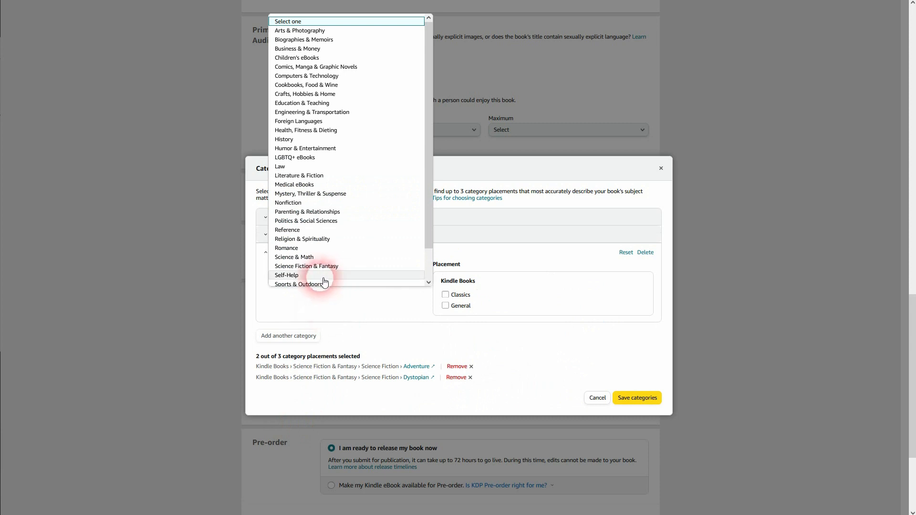
click(321, 266)
click(321, 304)
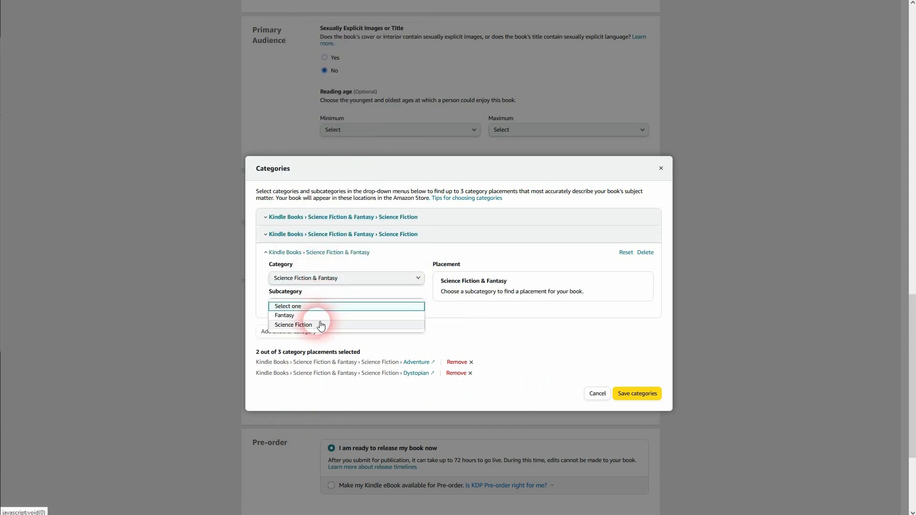
click(320, 325)
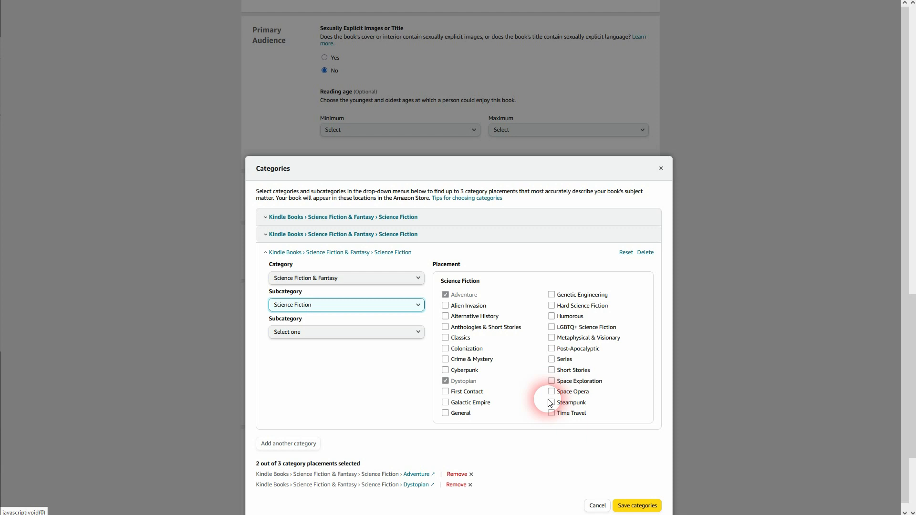
click(451, 413)
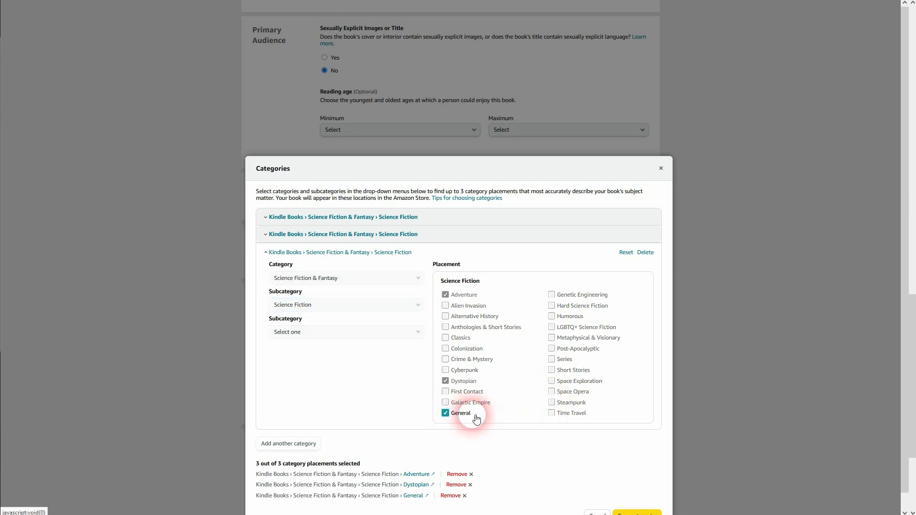
scroll(634, 360, down, 1)
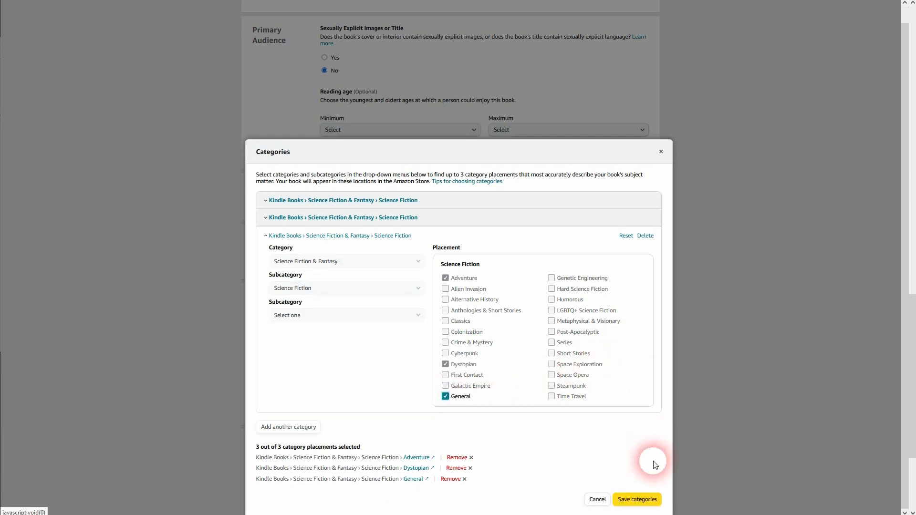
drag(242, 446, 293, 447)
click(639, 499)
Enter the first four search keywords: "dystopian", "sci-fi", "utopian" and "sci-fi stories"
scroll(697, 329, down, 2)
scroll(680, 306, down, 1)
click(368, 233)
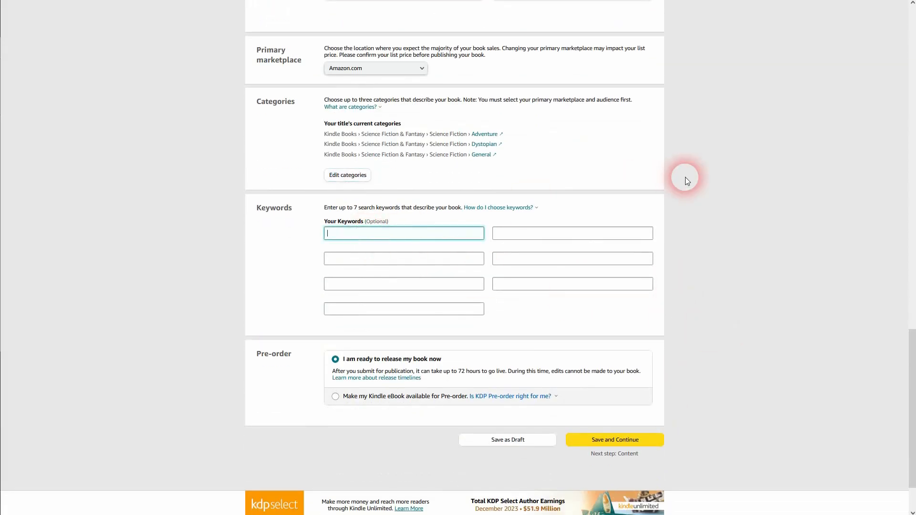
text(dystopian)
key(Tab)
text(s)
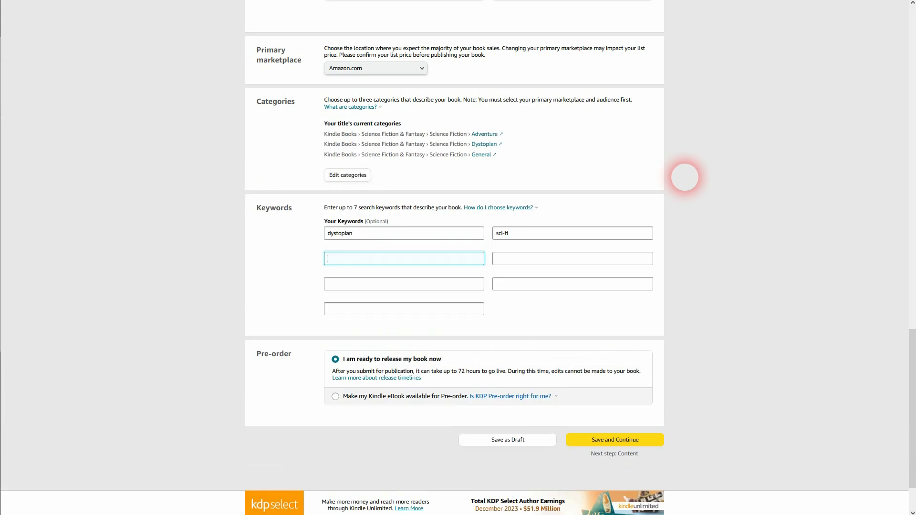
text(an)
key(Tab)
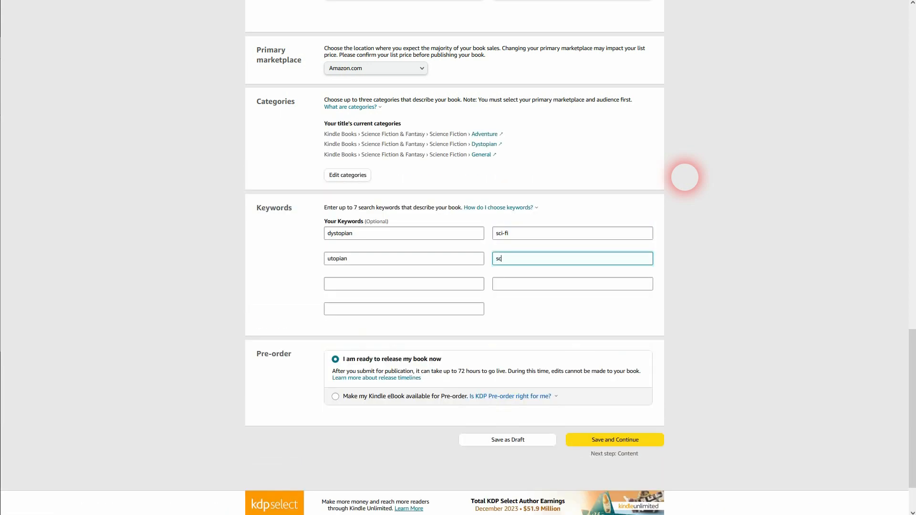
text(sci-fi stories)
key(Tab)
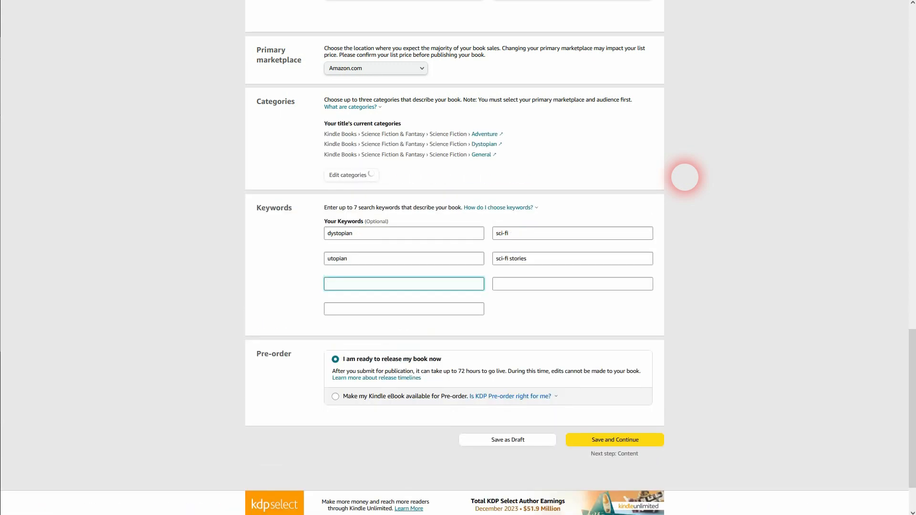
Add the keywords "dystopian novel", "utopian novel" and "sci-fi novel", then save the details and continue to the eBook content
text(dystopian novels)
key(Tab)
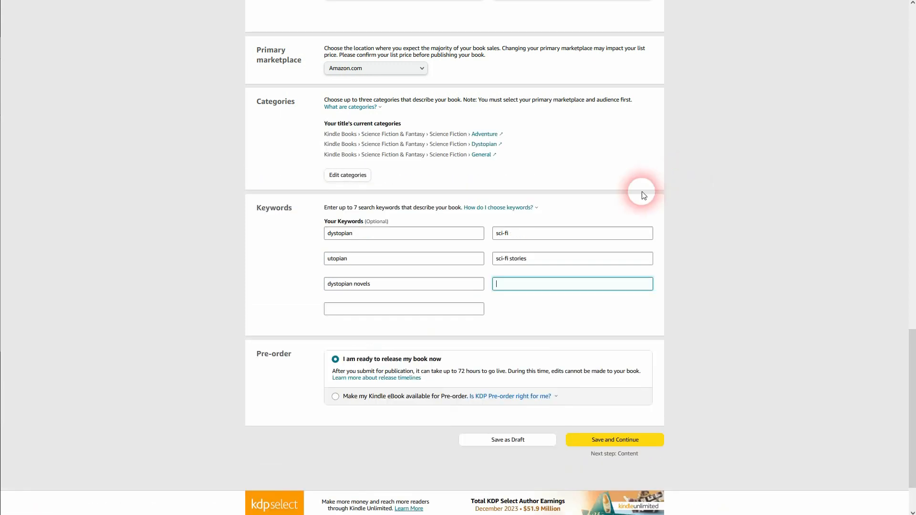
click(427, 284)
key(BackSpace)
key(Tab)
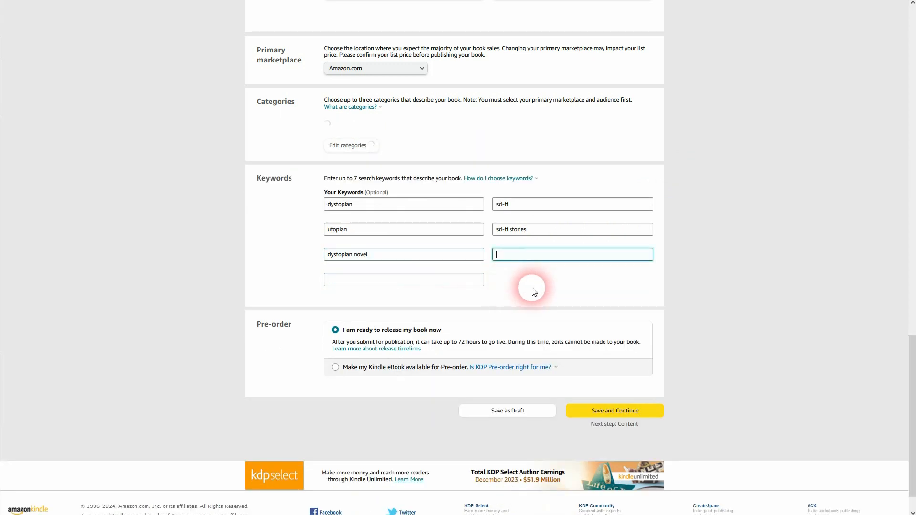
text(utopian novel)
key(Tab)
text(sci-fi novel)
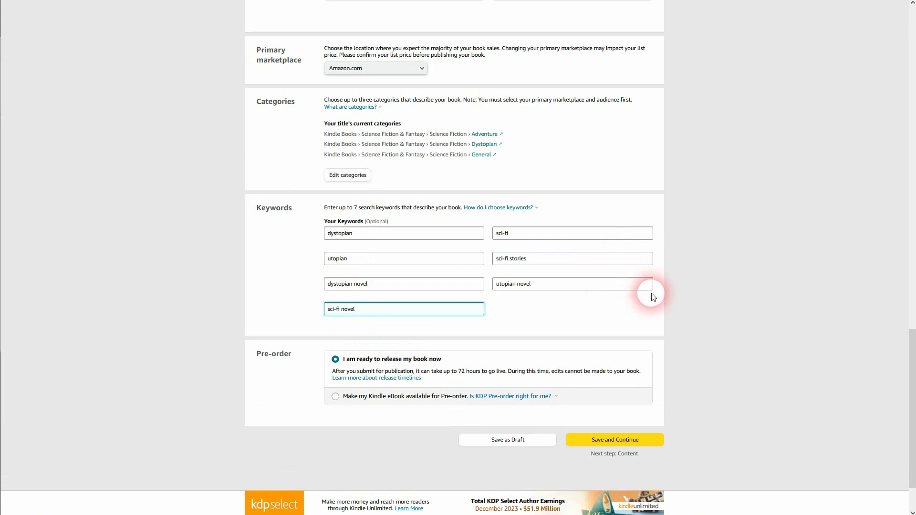
click(620, 439)
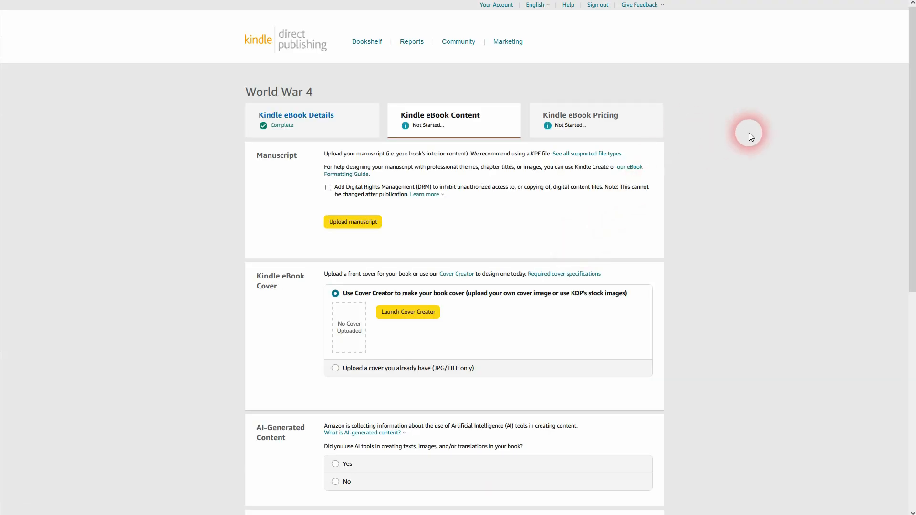
Upload the Word document "4. Weltkrieg_en" as the book's manuscript
click(352, 222)
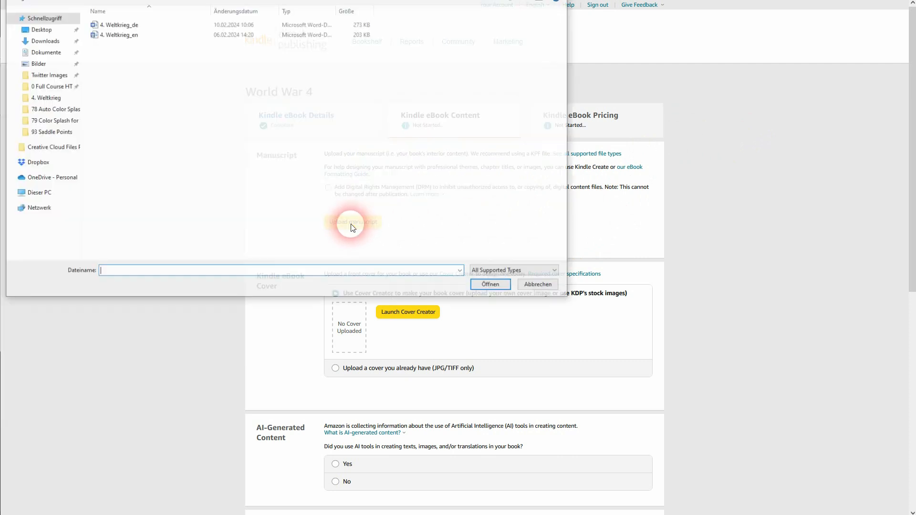
click(119, 37)
double_click(116, 38)
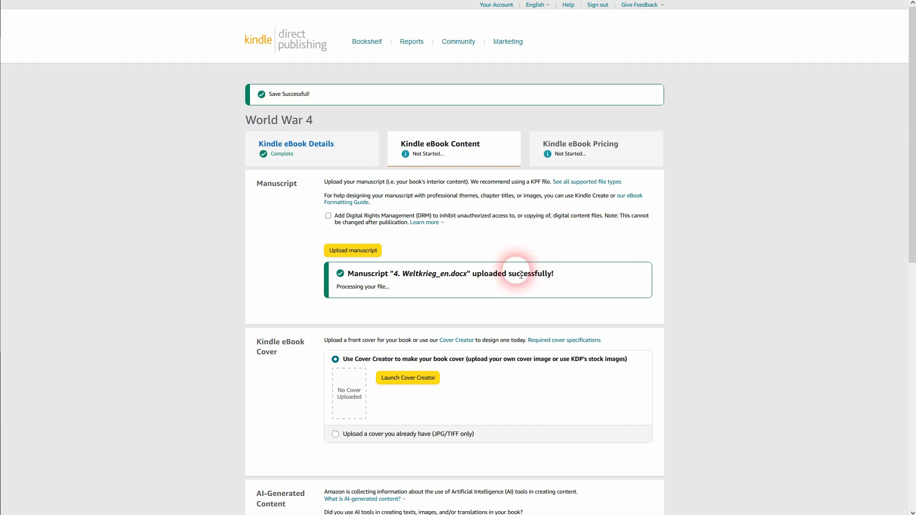
double_click(456, 280)
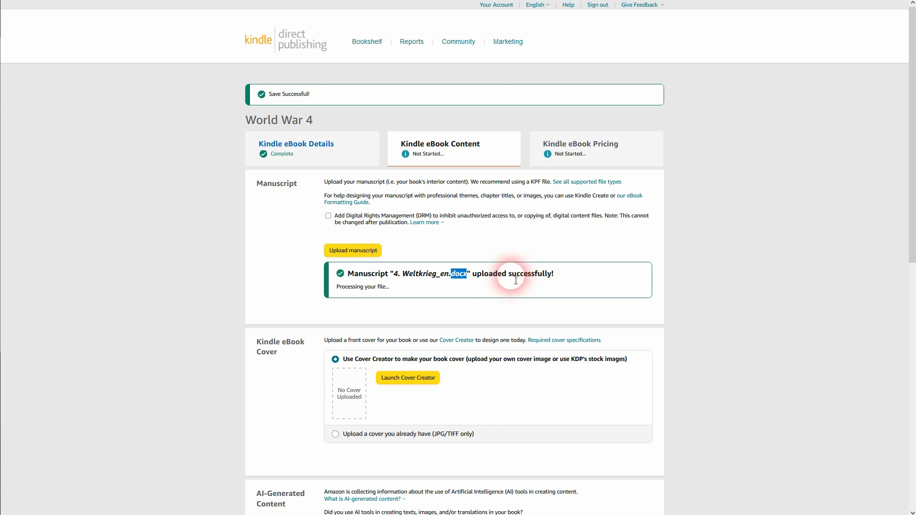
Choose to upload an existing cover and upload the image "ww4 kindle cover"
scroll(509, 277, down, 3)
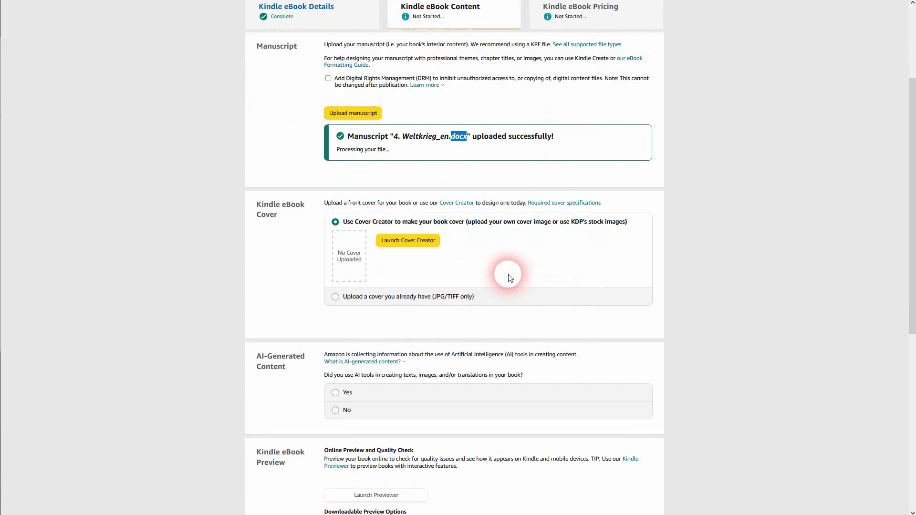
click(371, 297)
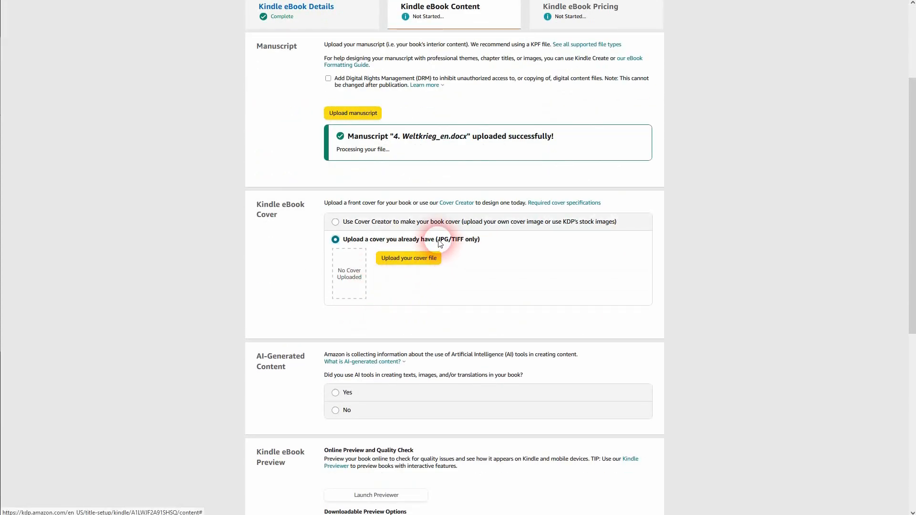
click(426, 263)
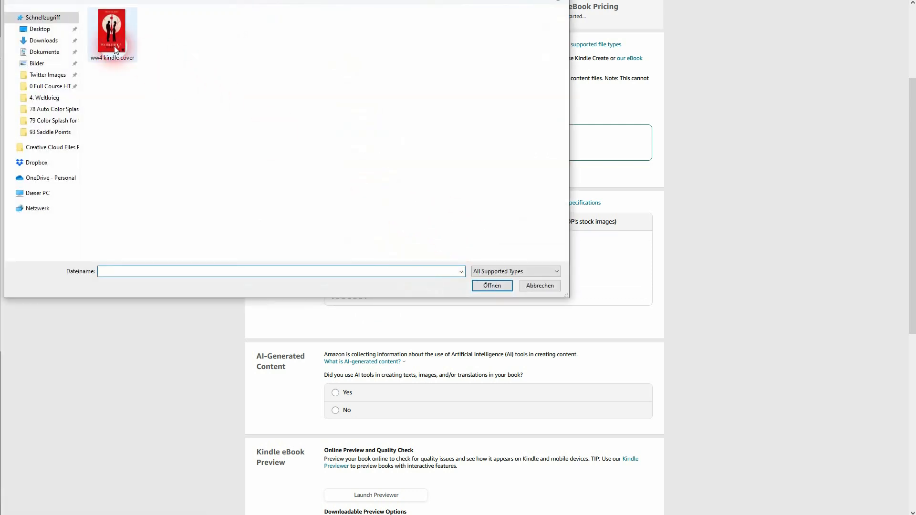
double_click(113, 47)
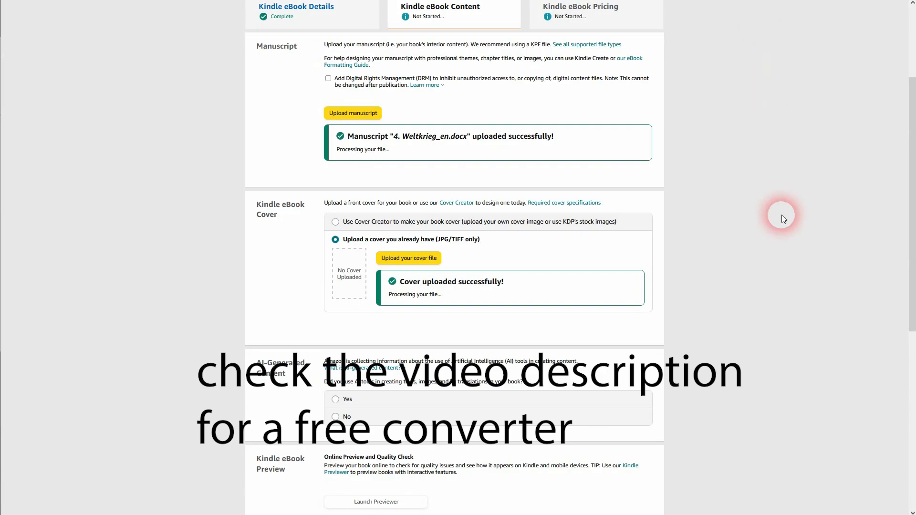
Declare that AI tools were used in creating the book, with None for texts
scroll(764, 217, down, 3)
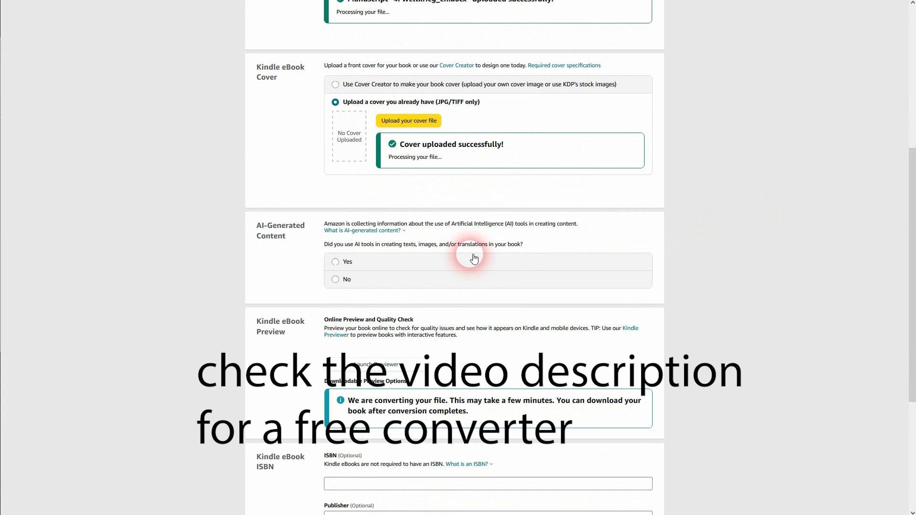
click(355, 263)
click(421, 280)
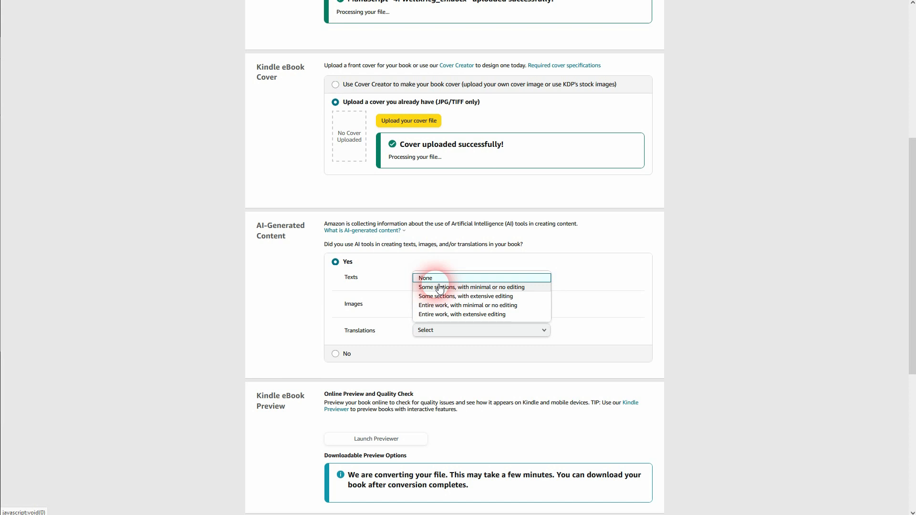
click(435, 278)
Declare one or a few AI-generated images with extensive editing, name Midjourney as the tool, and set translations to None
click(439, 304)
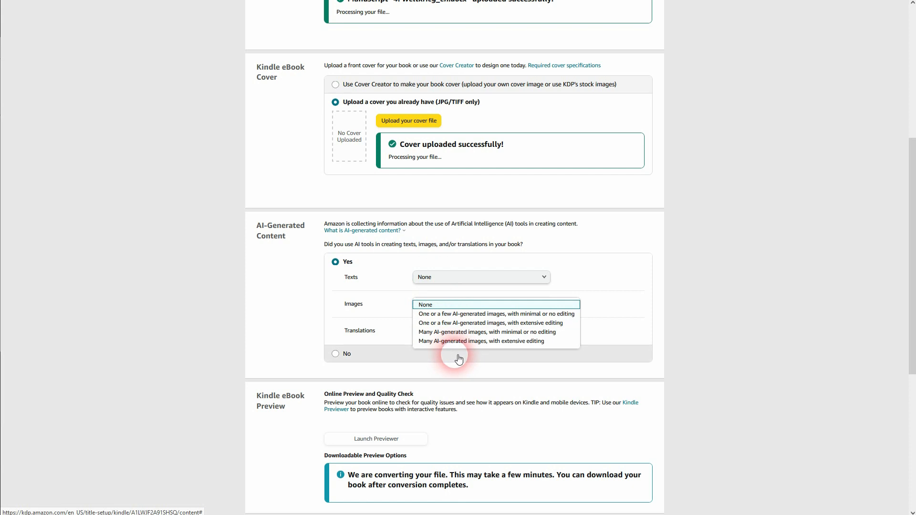
click(525, 323)
click(439, 330)
text(Midjourney)
click(431, 361)
click(431, 362)
scroll(719, 268, down, 5)
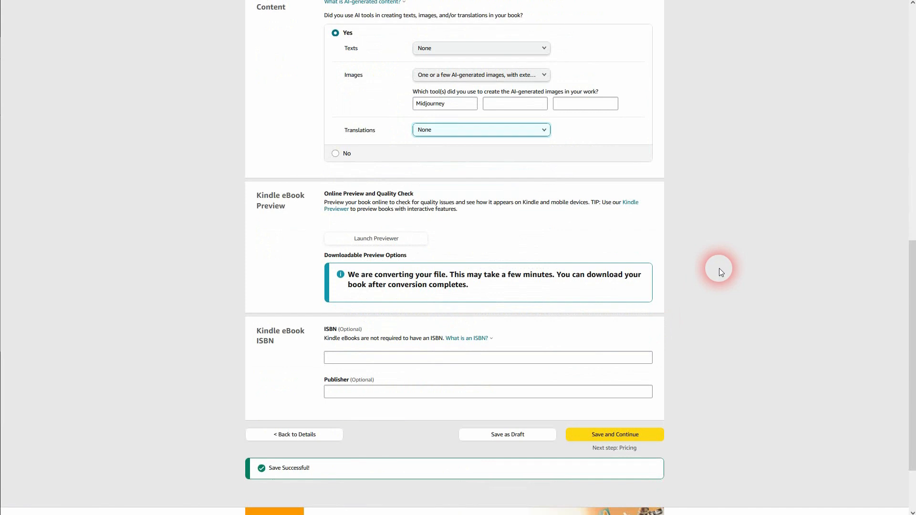
click(717, 230)
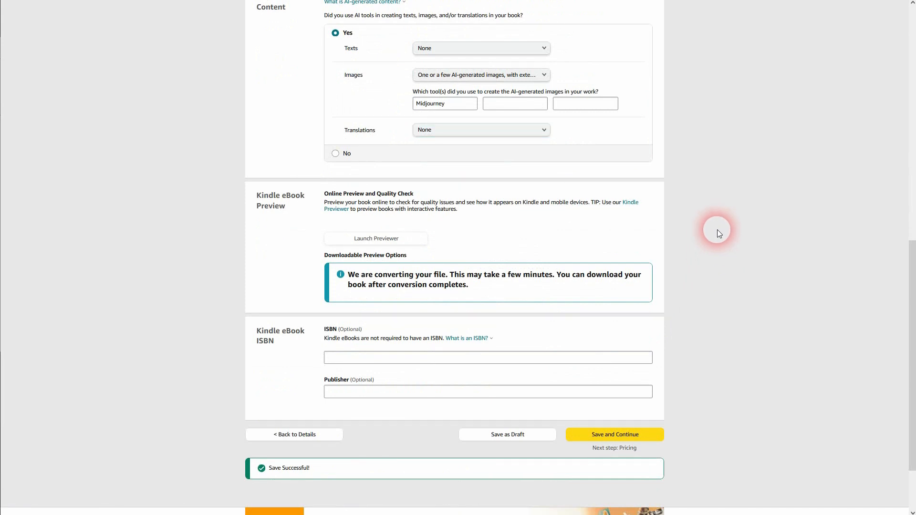
scroll(717, 230, up, 10)
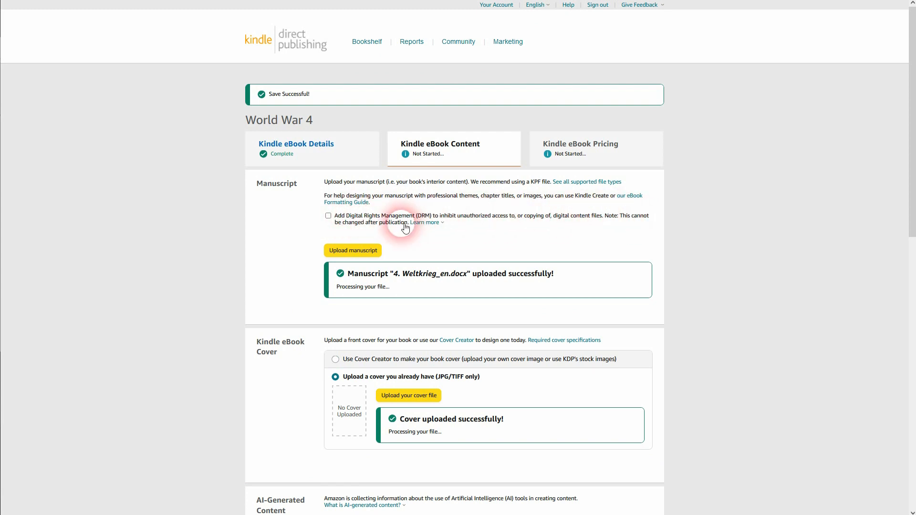
Launch the online preview of the book and ignore all reported quality issues
mouse_move(423, 227)
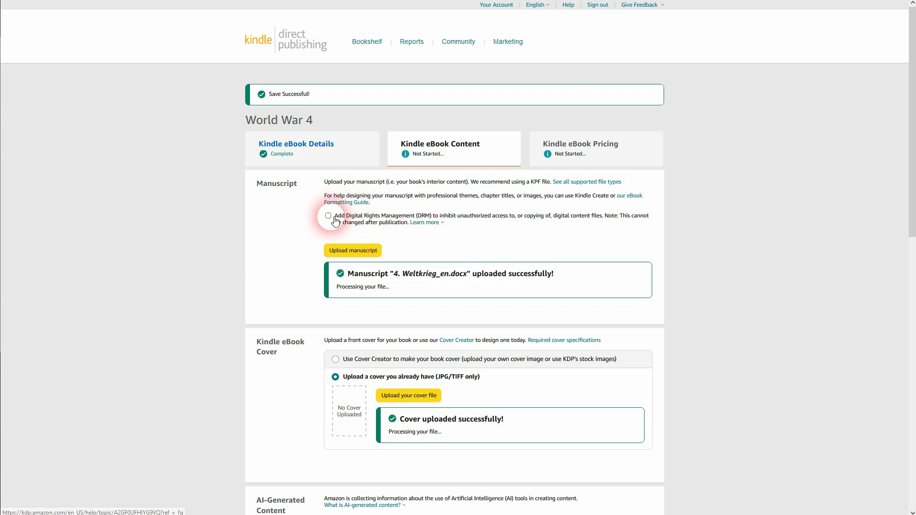
scroll(712, 173, down, 10)
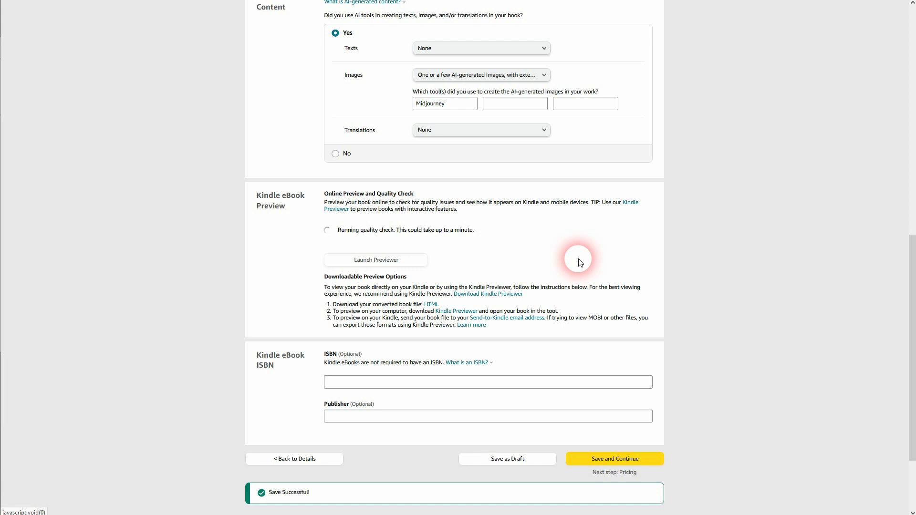
scroll(682, 236, up, 10)
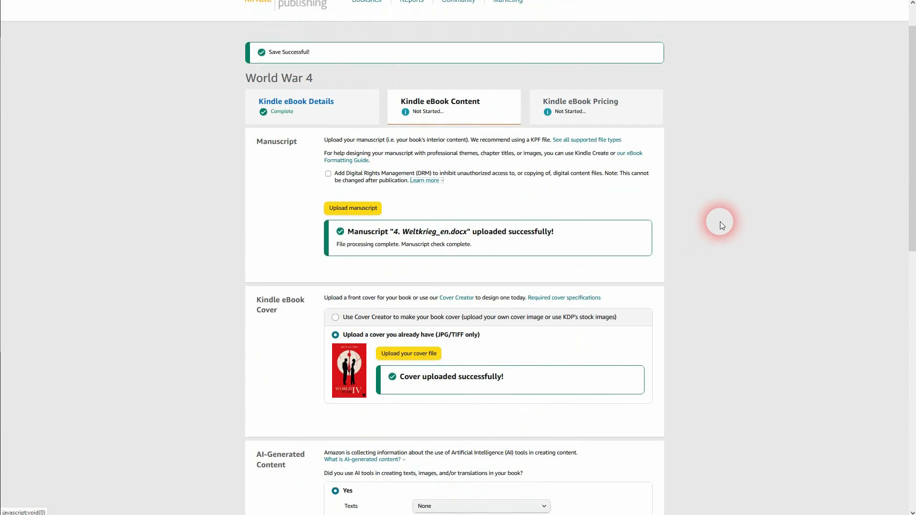
scroll(720, 222, down, 10)
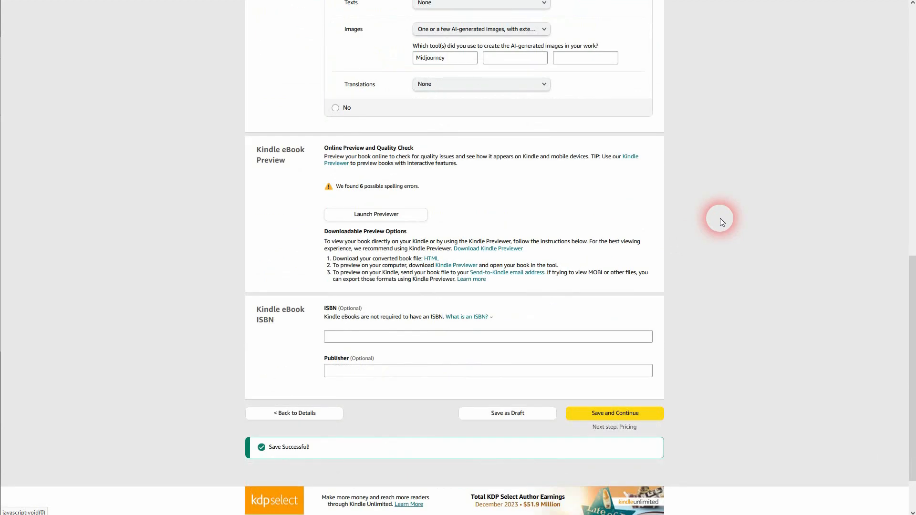
scroll(718, 193, up, 10)
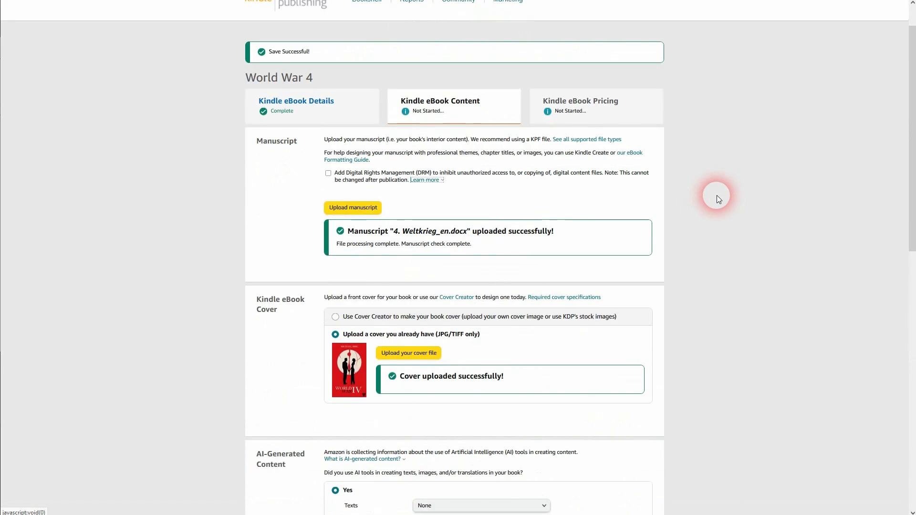
scroll(726, 195, down, 10)
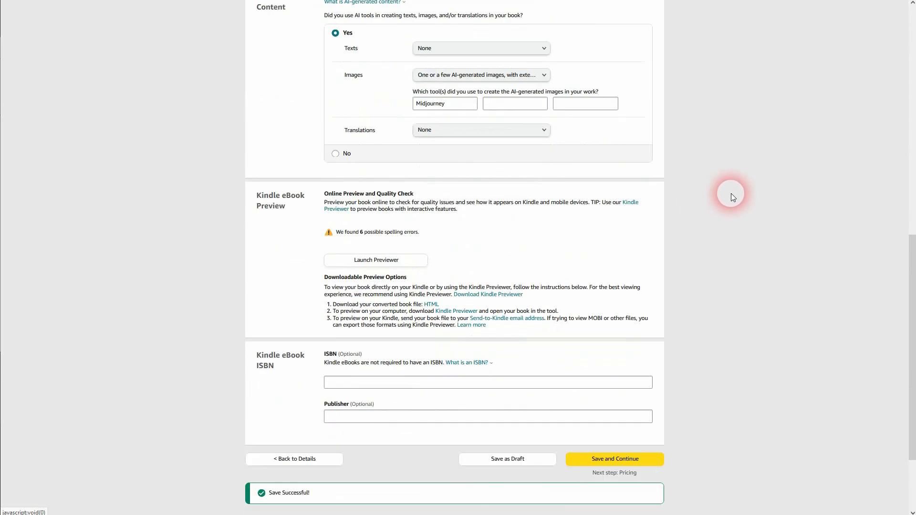
click(386, 260)
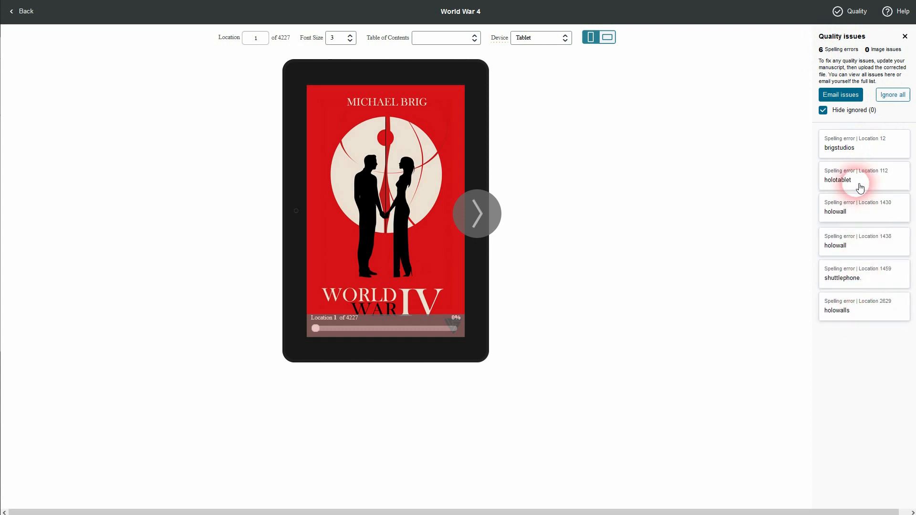
click(900, 97)
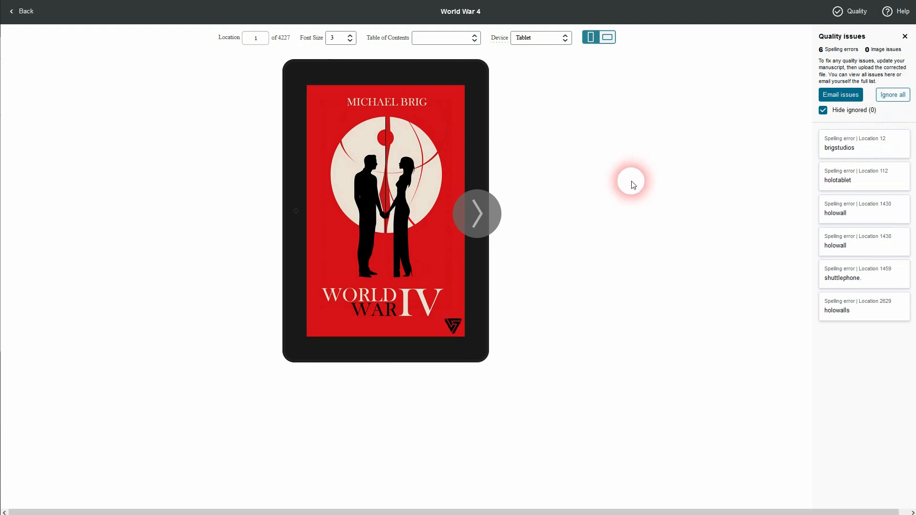
Page through the book preview from the cover past the chapter links into the opening text, checking the layout
click(479, 216)
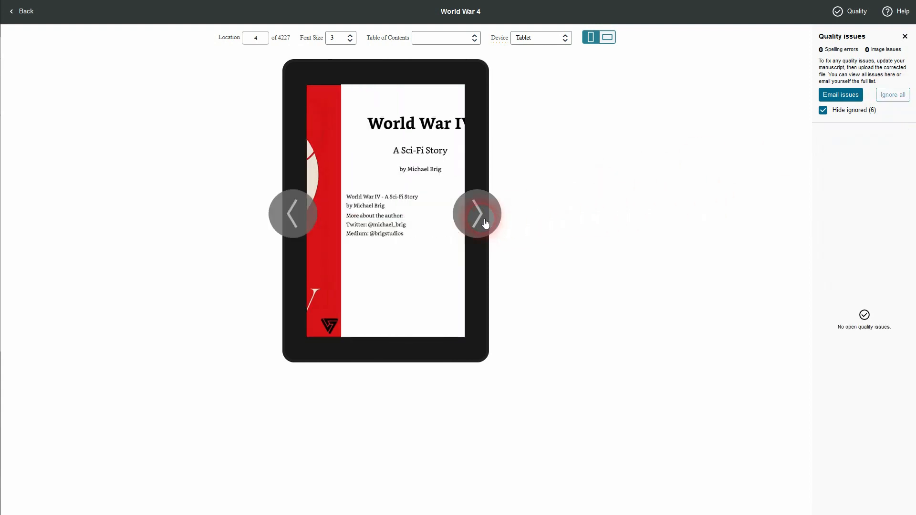
click(484, 220)
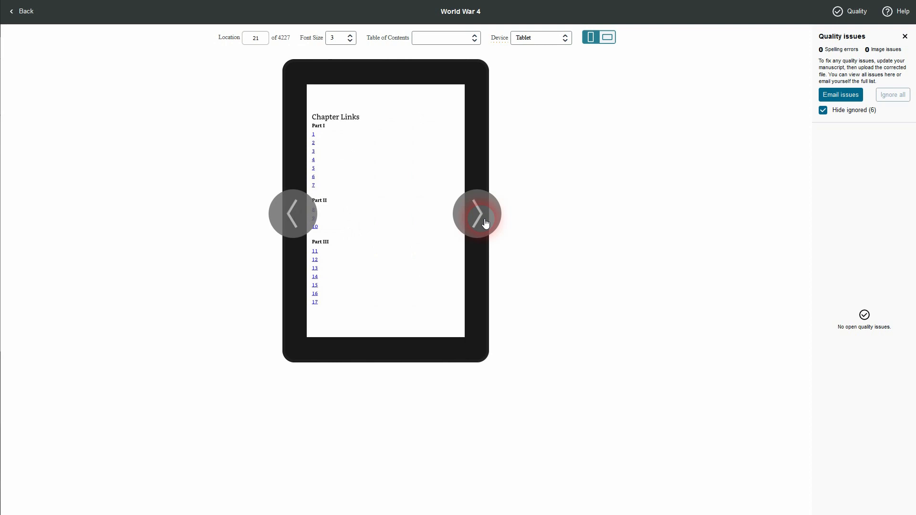
click(483, 220)
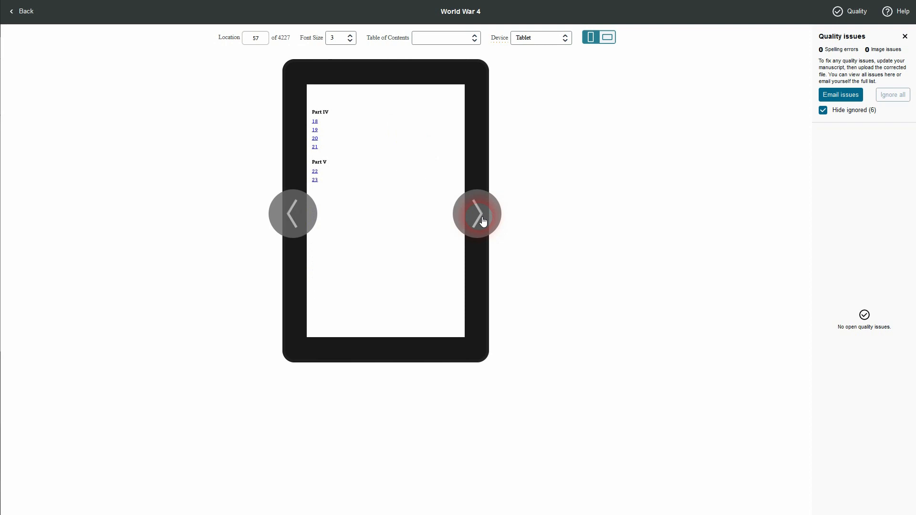
click(306, 213)
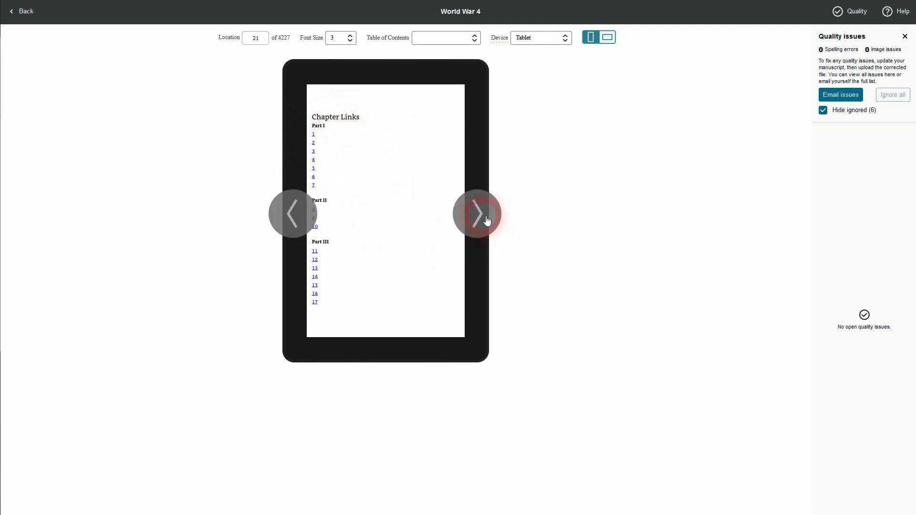
click(486, 220)
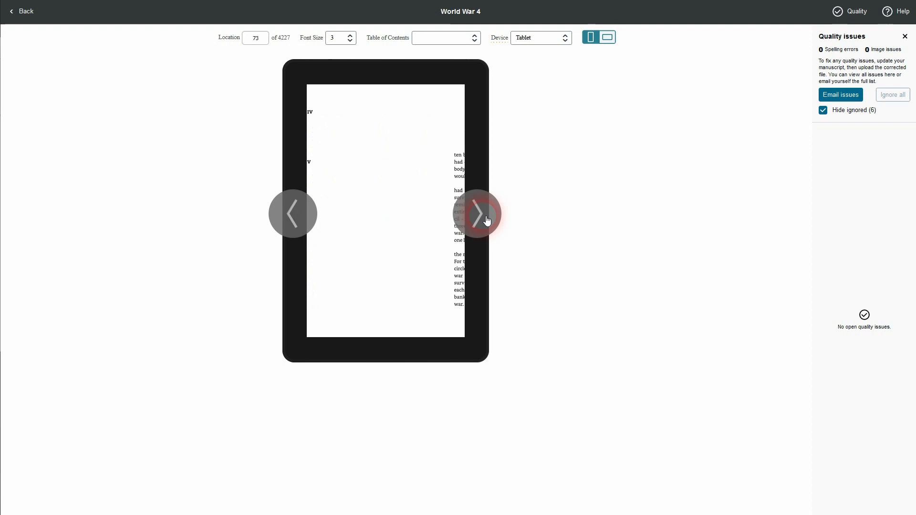
click(486, 220)
click(486, 219)
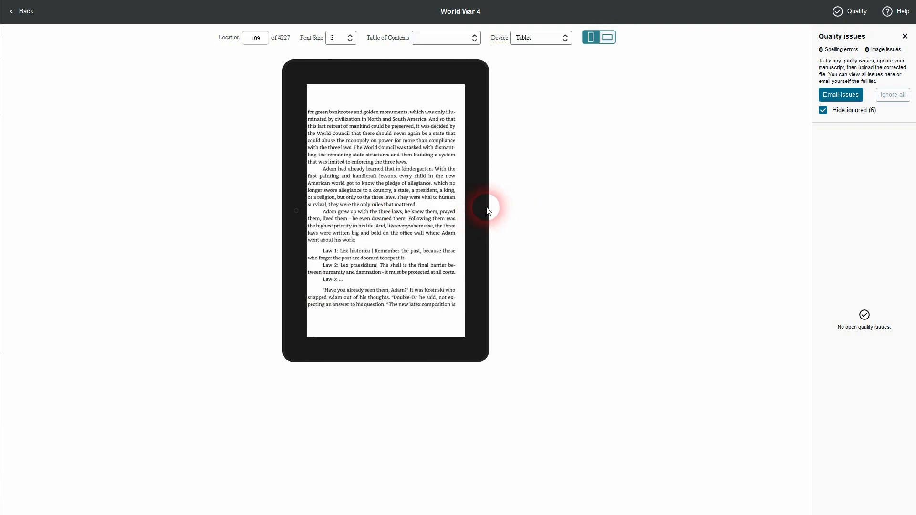
click(486, 219)
Jump to location 4227 in the book preview to check the end of the book
click(259, 34)
drag(262, 38, 242, 43)
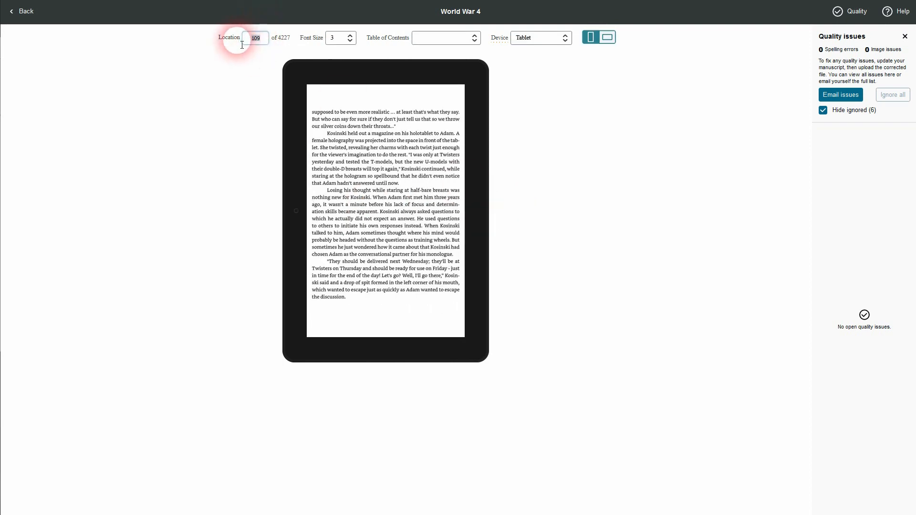
text(4227)
key(Return)
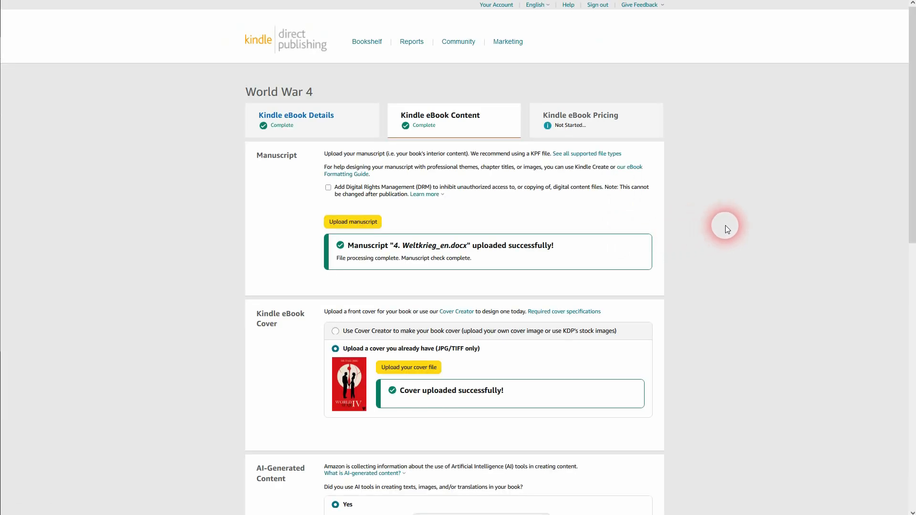
Review the quality check result, leave the ISBN and publisher empty, and save the eBook content to continue to pricing
scroll(725, 225, down, 10)
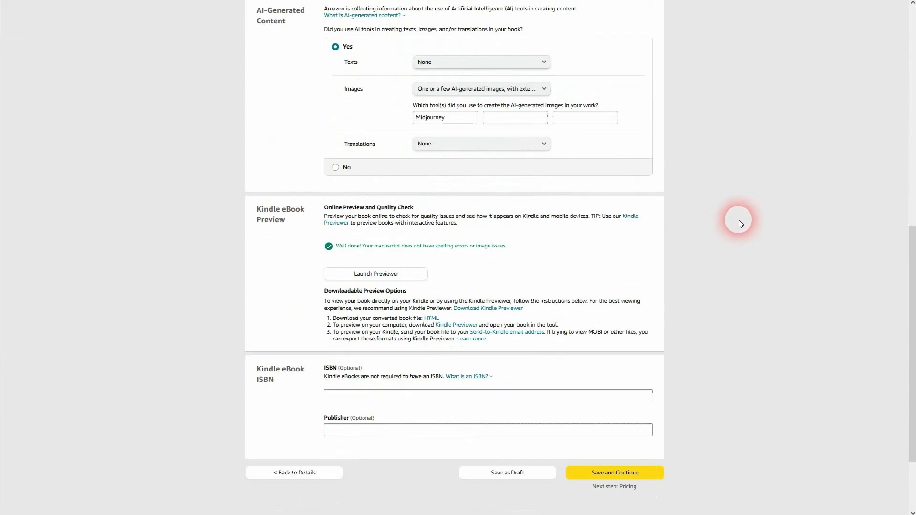
scroll(740, 221, down, 2)
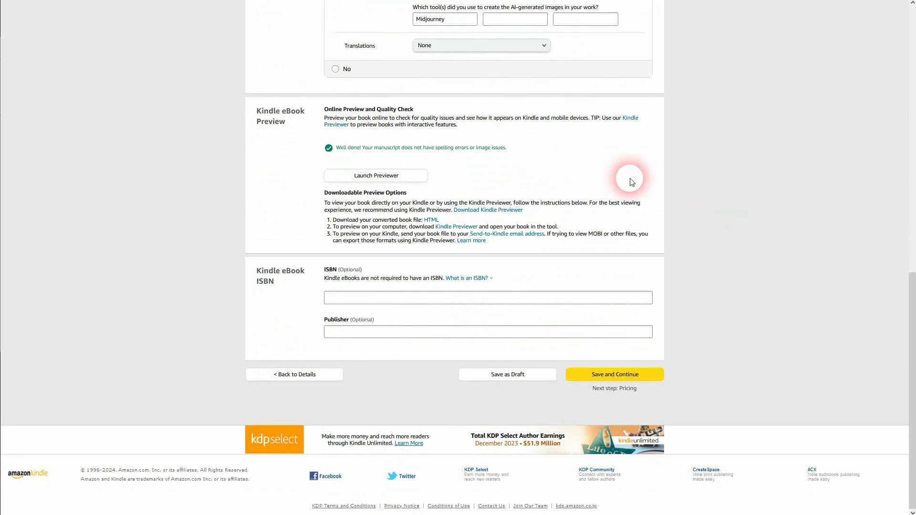
drag(476, 148, 509, 149)
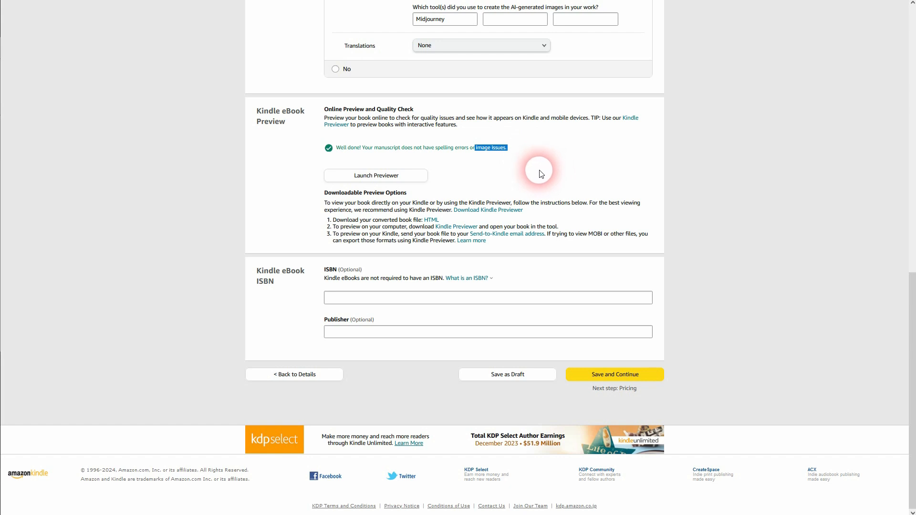
click(649, 374)
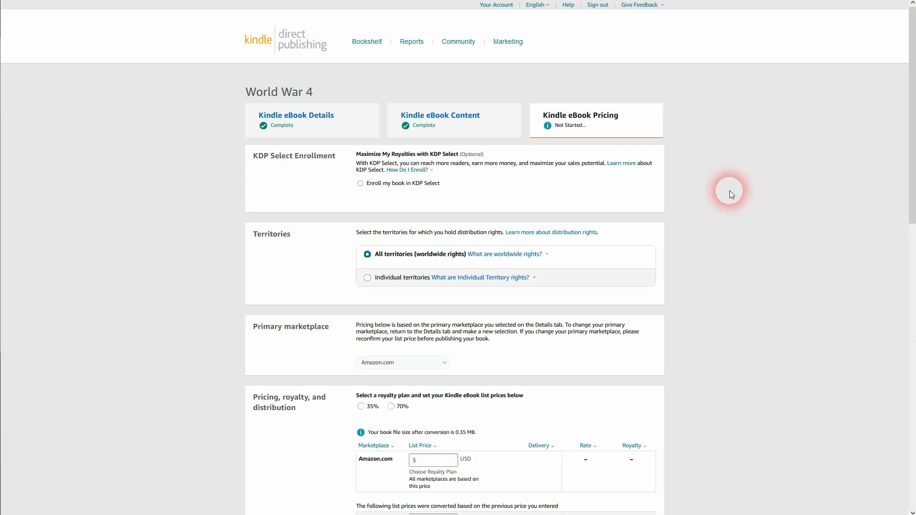
Enroll the book in KDP Select and read the explanation of how enrollment works
click(379, 186)
click(425, 172)
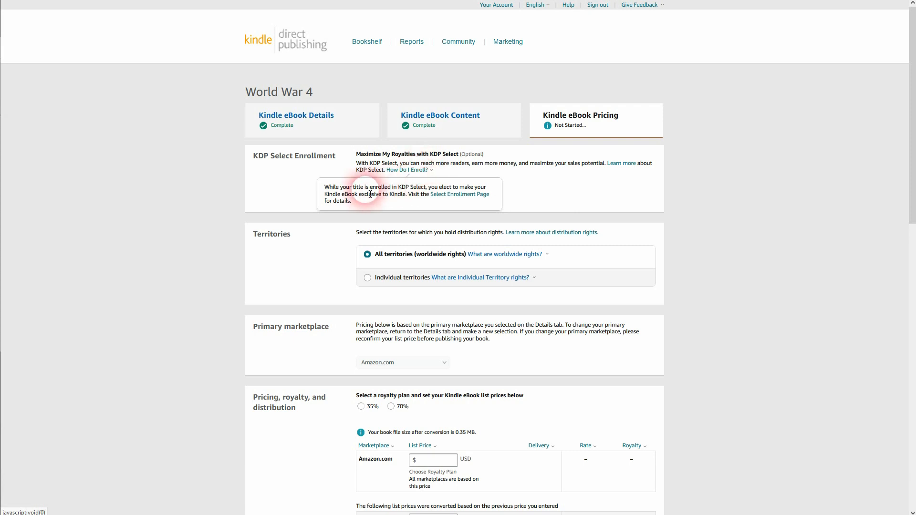
drag(341, 194, 363, 199)
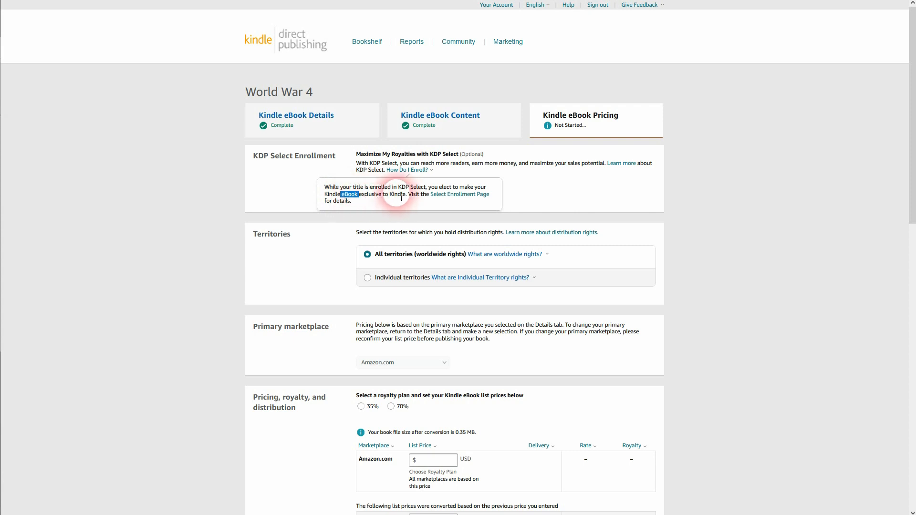
click(604, 189)
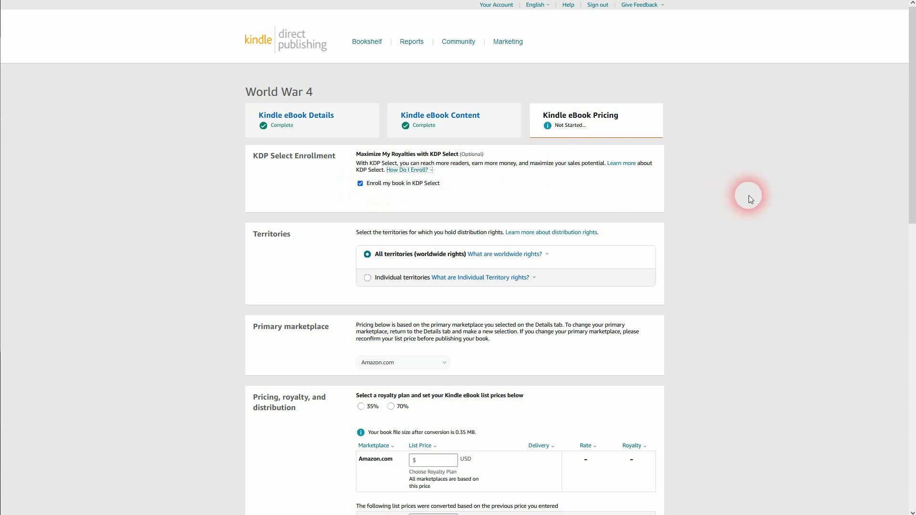
Choose the 70% royalty plan, set the Amazon.com list price to 2.99 USD, and check the allowed price range
scroll(746, 194, down, 3)
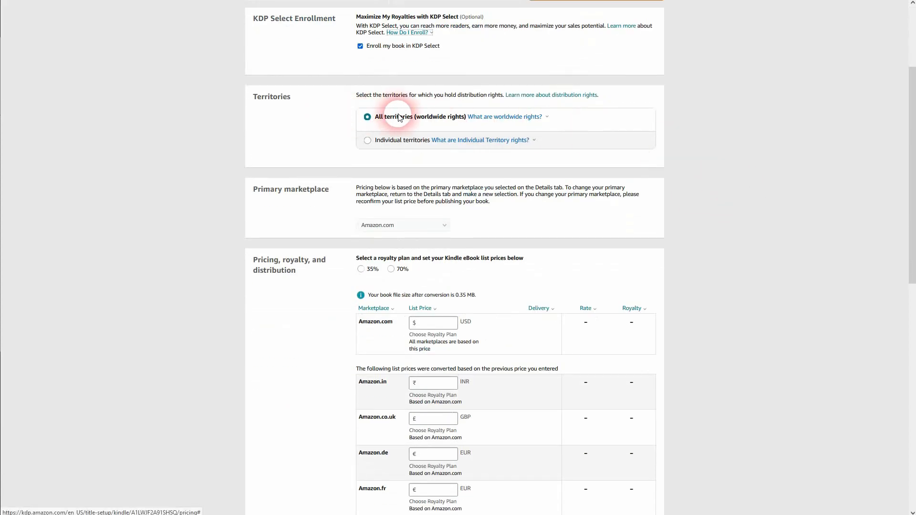
scroll(523, 204, down, 3)
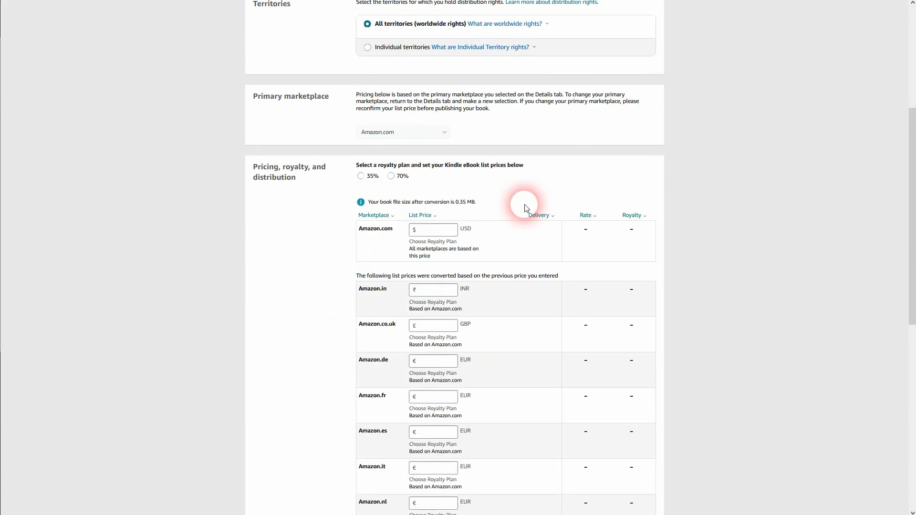
click(400, 136)
click(438, 188)
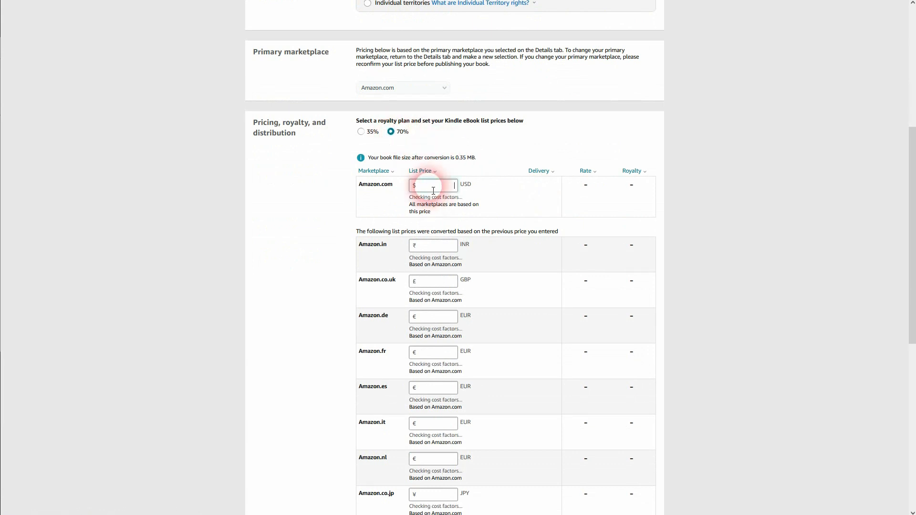
text(2.99)
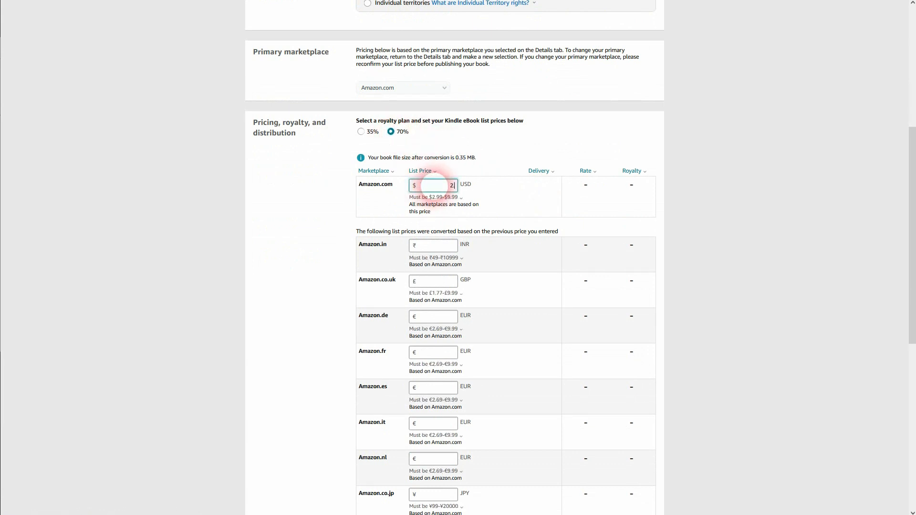
click(392, 132)
click(444, 199)
drag(430, 198, 459, 199)
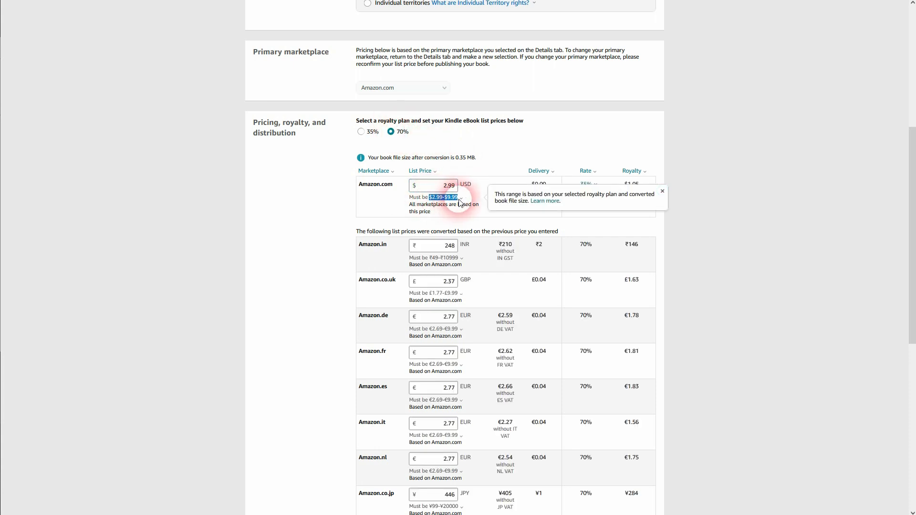
Set the list prices to 249 INR for Amazon.in and 2.49 GBP for Amazon.co.uk
double_click(448, 246)
text(249)
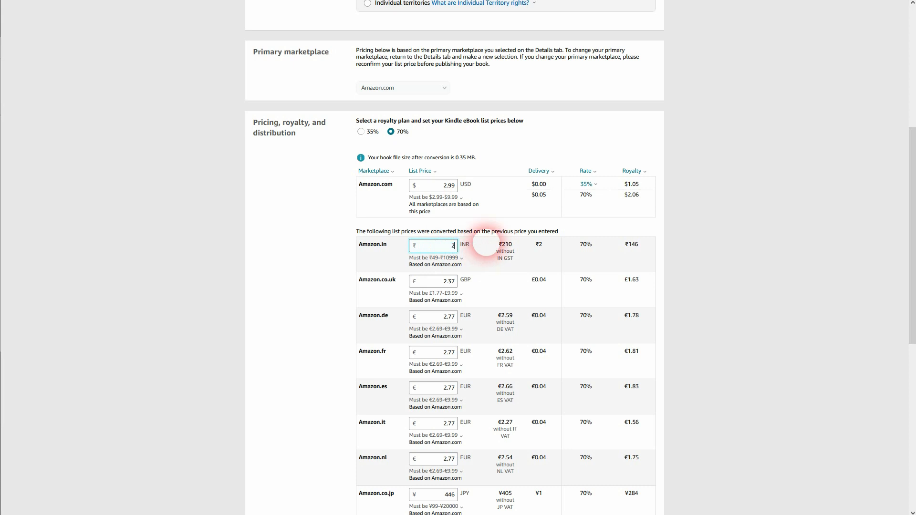
click(447, 286)
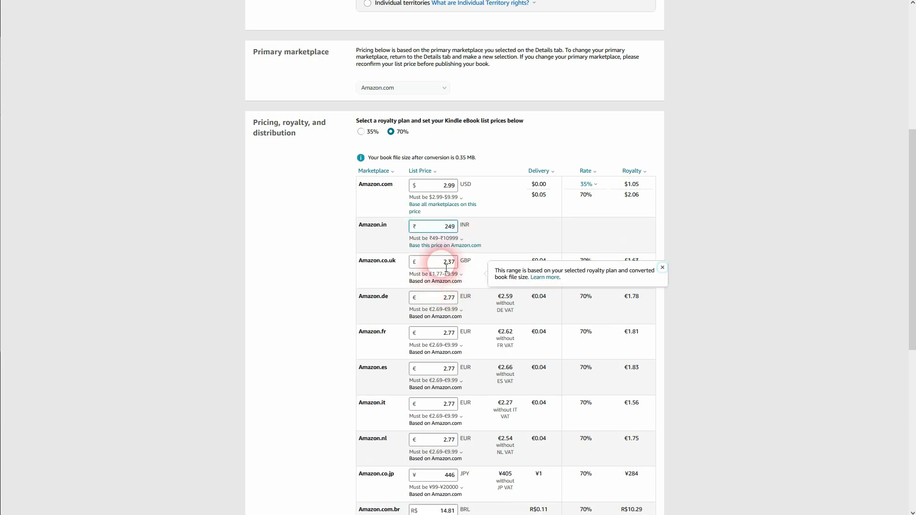
double_click(454, 262)
text(2.49)
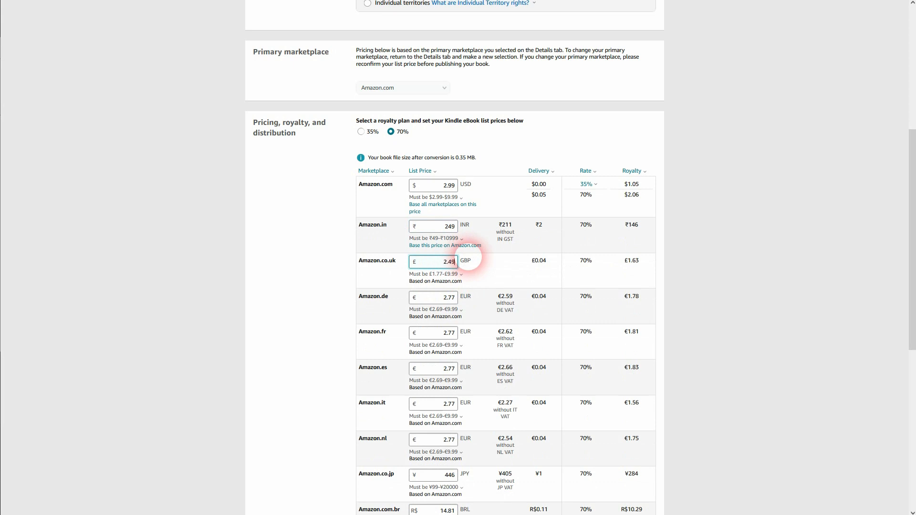
Set the list price to 2.99 EUR for Amazon.de, Amazon.fr, Amazon.es, Amazon.it and Amazon.nl
double_click(446, 297)
text(2.99)
key(Tab)
text(2.99)
key(Tab)
text(2.99)
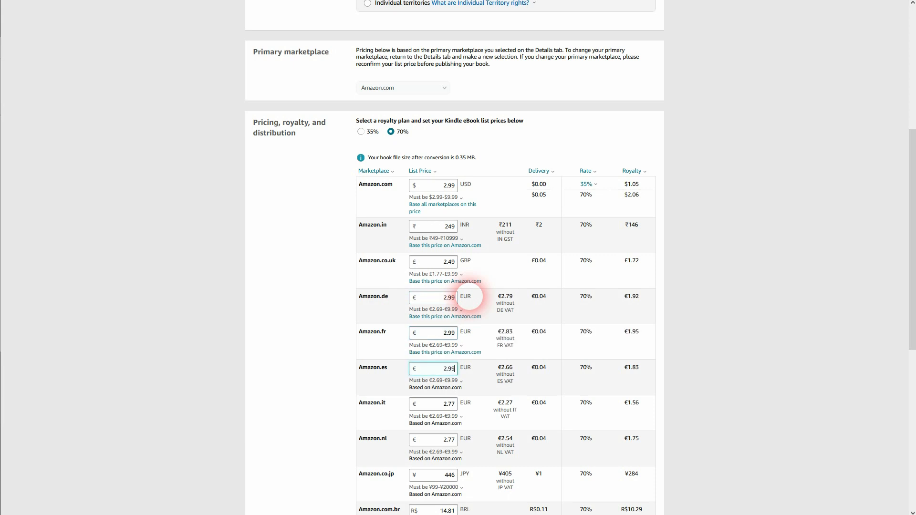
key(Tab)
text(2.99)
key(Tab)
text(2.99)
key(Tab)
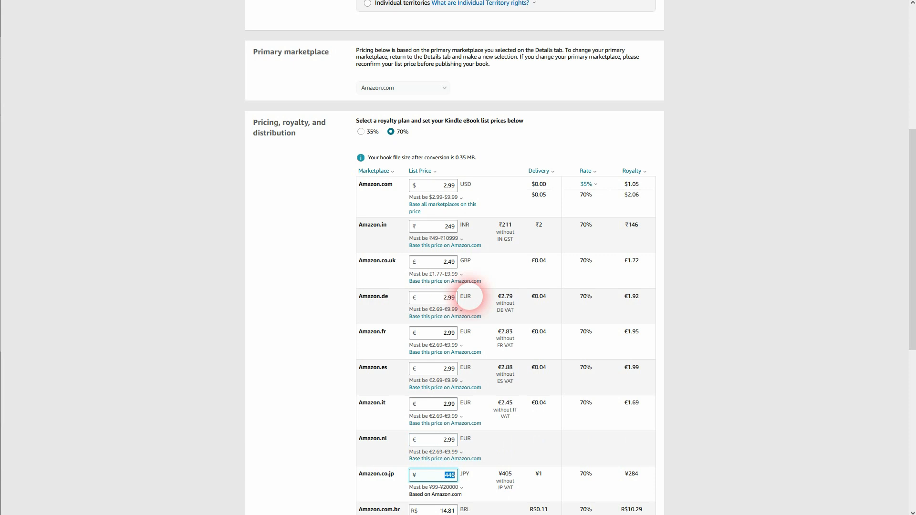
Set the list prices to 449 JPY for Amazon.co.jp and 14.99 BRL for Amazon.com.br
text(449)
key(Tab)
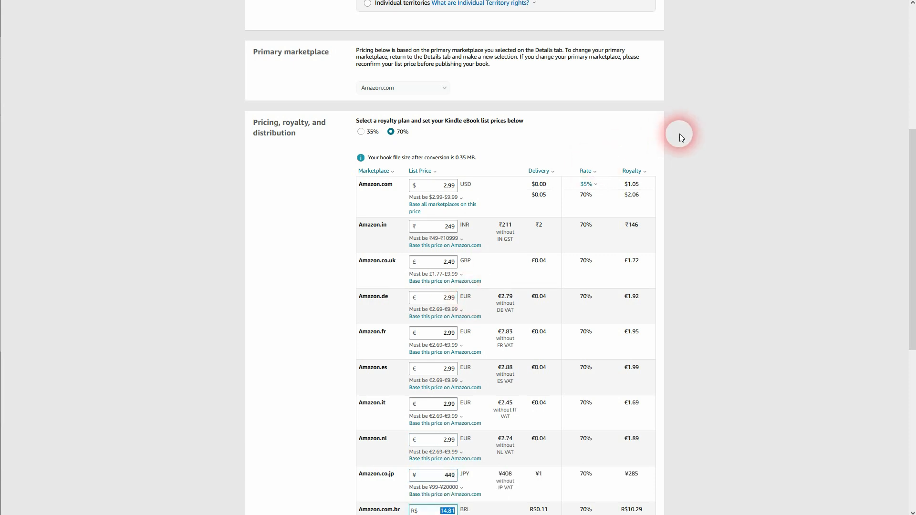
scroll(740, 167, down, 4)
text(14.99)
key(Tab)
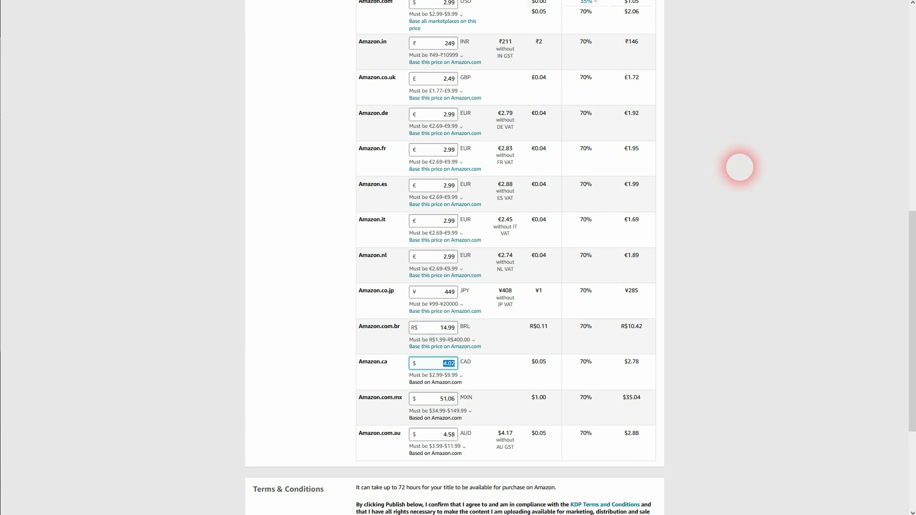
Set the list prices to 3.99 CAD for Amazon.ca, 49.99 MXN for Amazon.com.mx and 4.49 AUD for Amazon.com.au
text(3.99)
key(Tab)
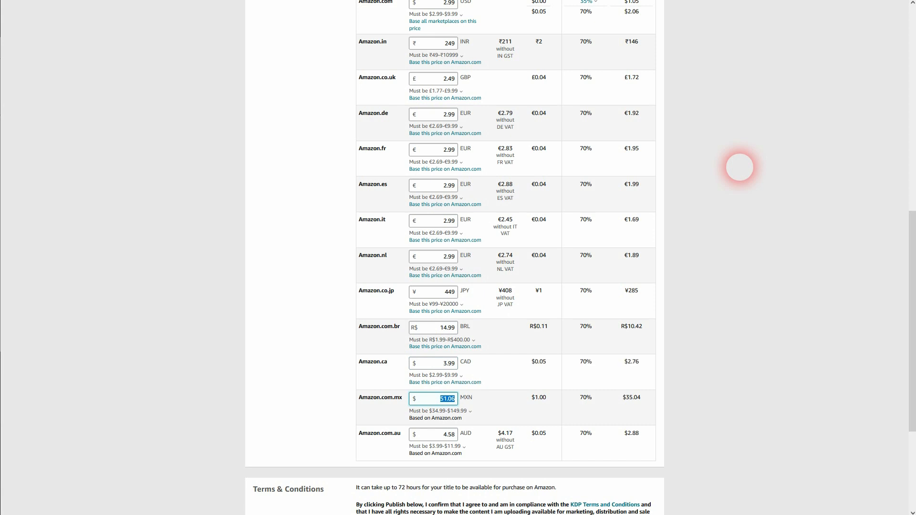
text(49.99)
key(Tab)
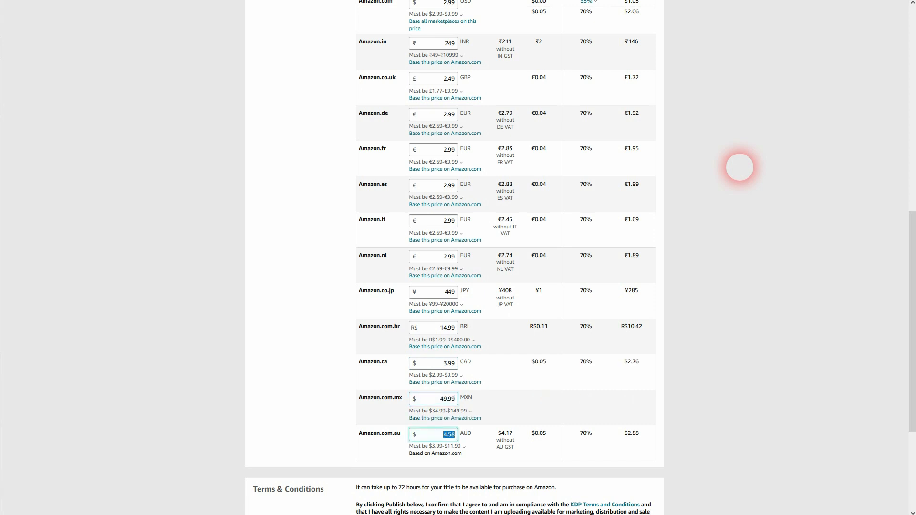
text(4.49)
Review the royalties across all marketplaces and publish the Kindle eBook
scroll(808, 165, down, 3)
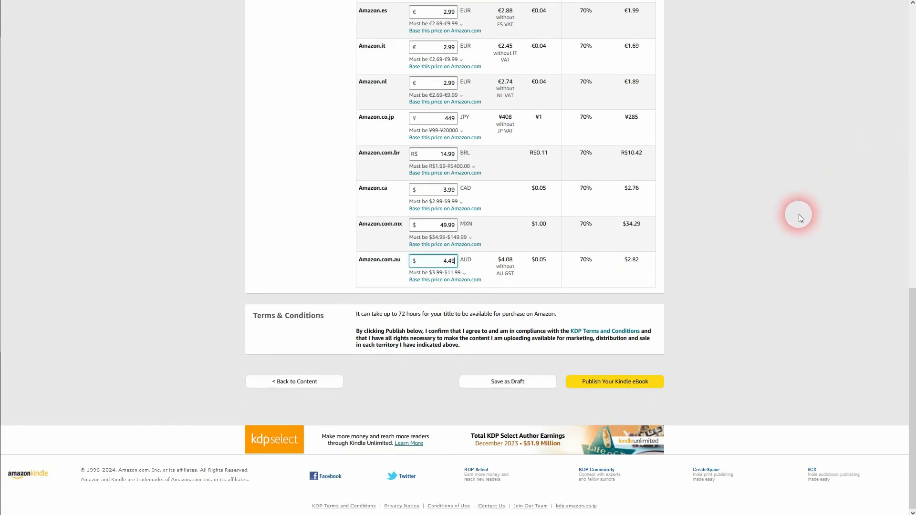
scroll(795, 215, up, 6)
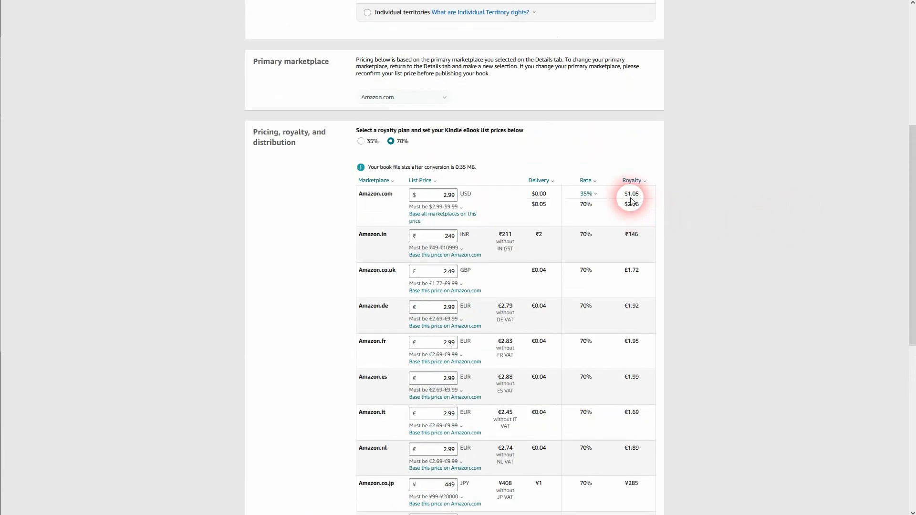
scroll(637, 213, down, 6)
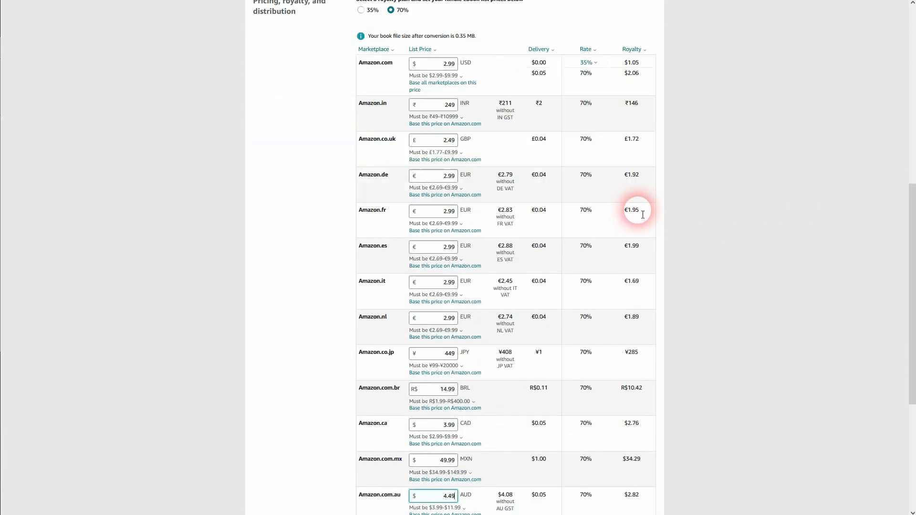
click(635, 386)
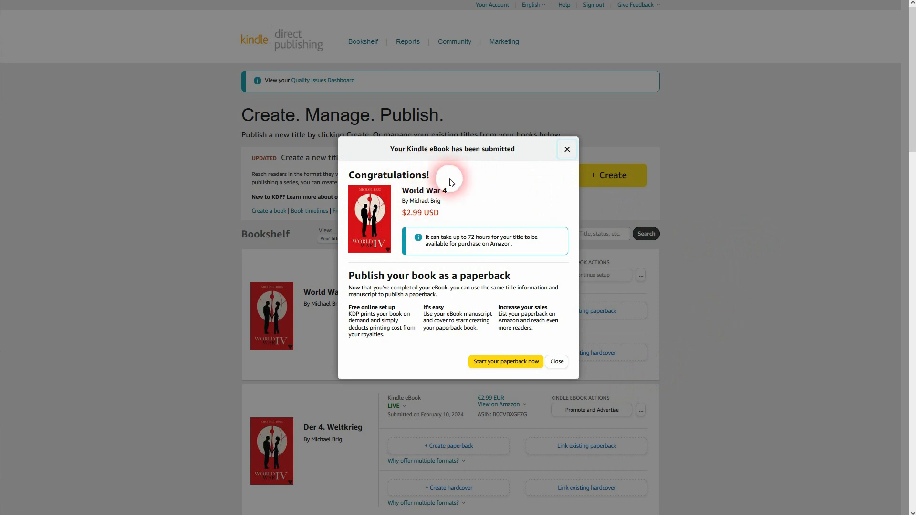
Read and close the submission confirmation, then check the Kindle eBook status details of "World War 4" and "Der 4. Weltkrieg" on the Bookshelf
drag(428, 149, 525, 174)
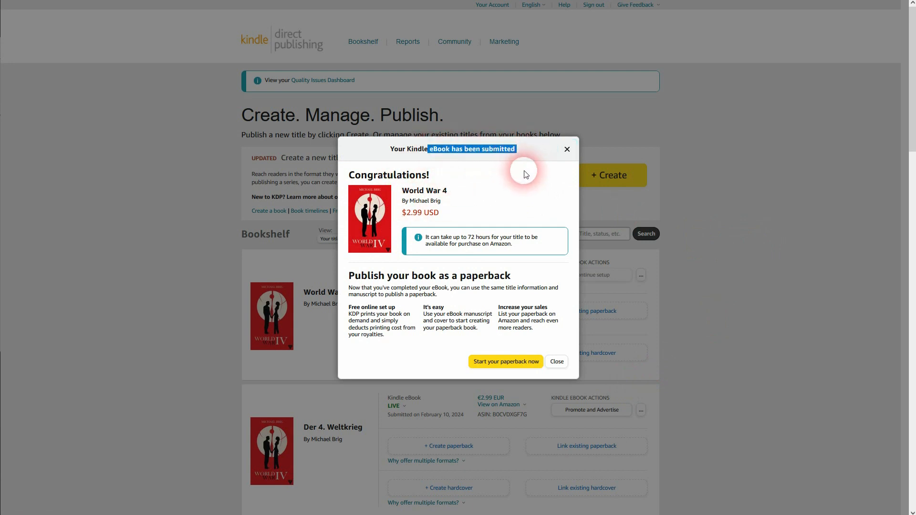
drag(461, 237, 487, 238)
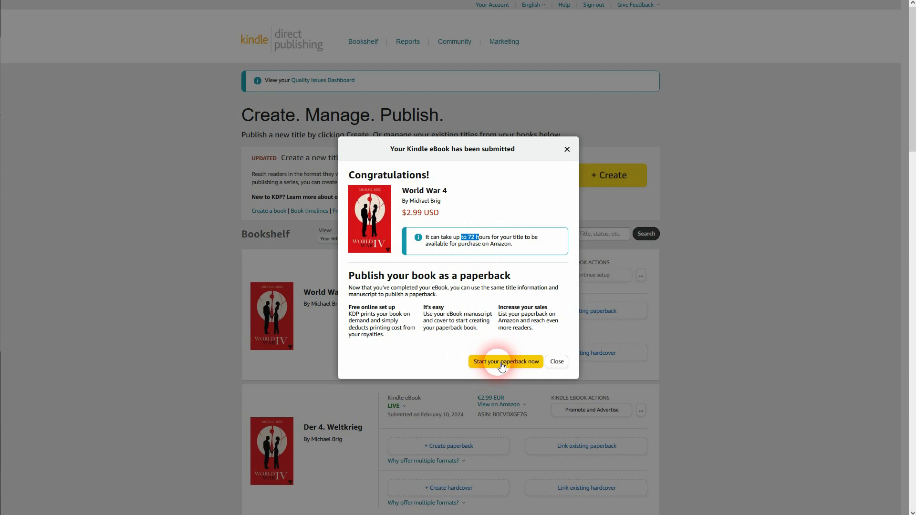
click(556, 362)
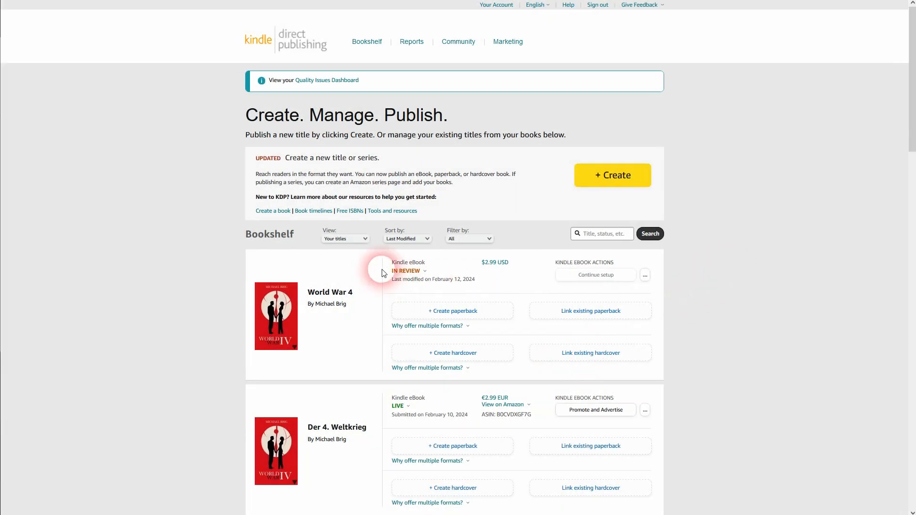
click(406, 270)
click(400, 406)
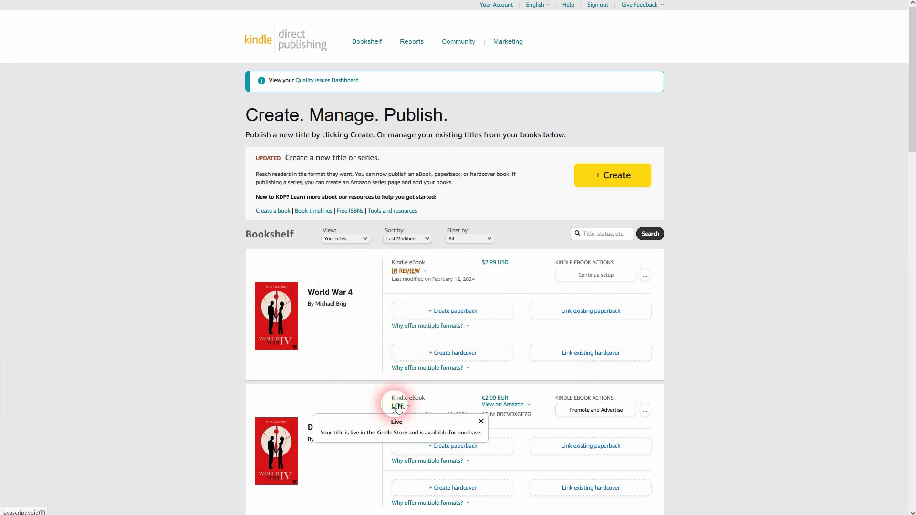